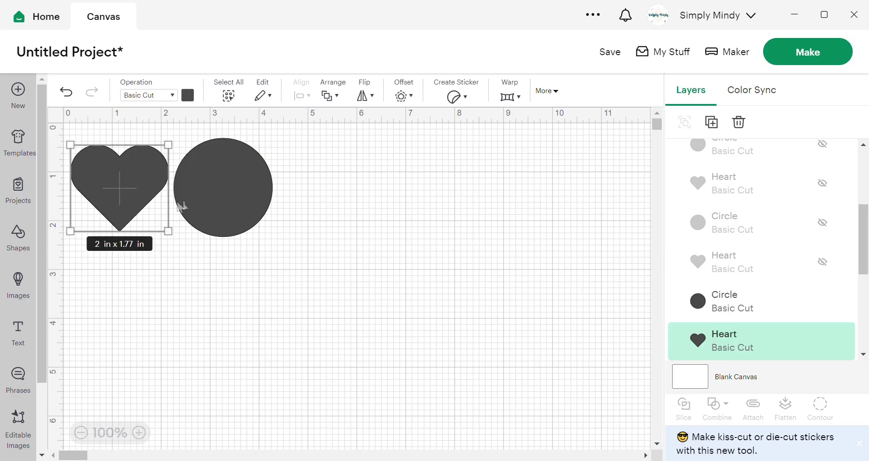
Move the heart and circle so they overlap
{"action": "left_click_drag", "start_coordinate": [120, 181], "coordinate": [173, 173]}
{"action": "left_click", "coordinate": [272, 200]}
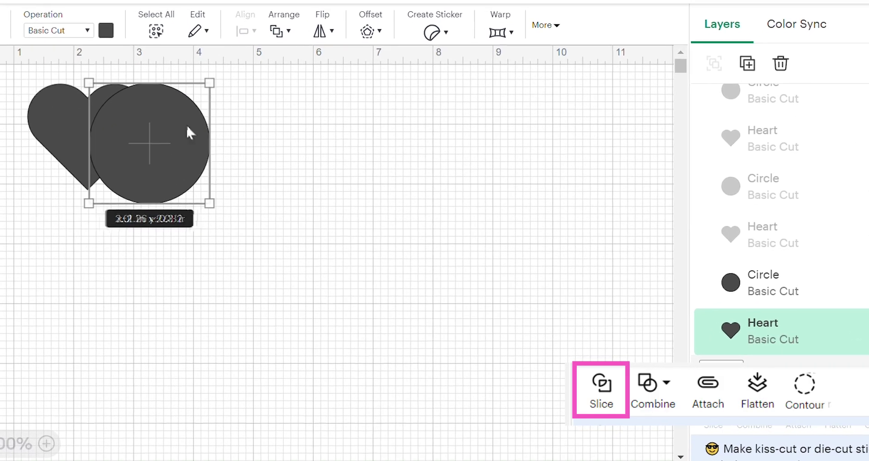
{"action": "left_click_drag", "start_coordinate": [208, 202], "coordinate": [200, 194]}
{"action": "left_click_drag", "start_coordinate": [144, 150], "coordinate": [159, 156]}
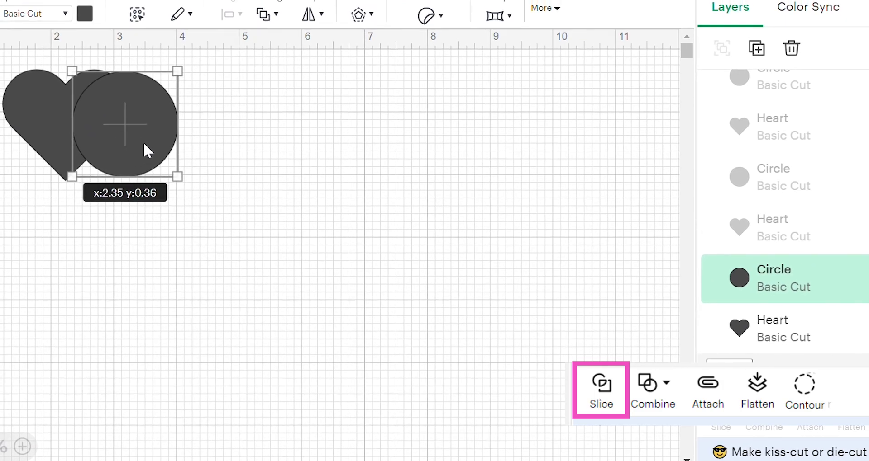
{"action": "left_click_drag", "start_coordinate": [119, 134], "coordinate": [140, 129]}
{"action": "left_click_drag", "start_coordinate": [233, 190], "coordinate": [218, 199]}
Slice the heart and circle, then pull the two leaf-shaped overlap pieces out below
{"action": "left_click_drag", "start_coordinate": [286, 138], "coordinate": [141, 215]}
{"action": "left_click", "coordinate": [694, 417]}
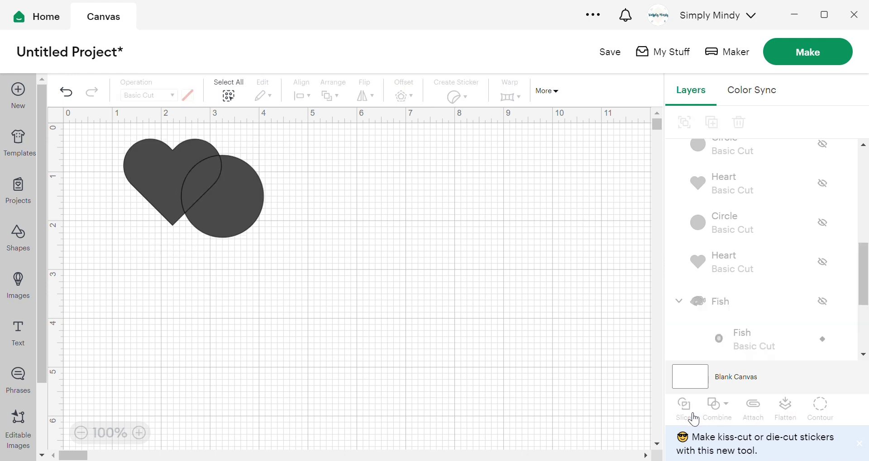
{"action": "scroll", "coordinate": [742, 217], "scroll_direction": "up", "scroll_amount": 5}
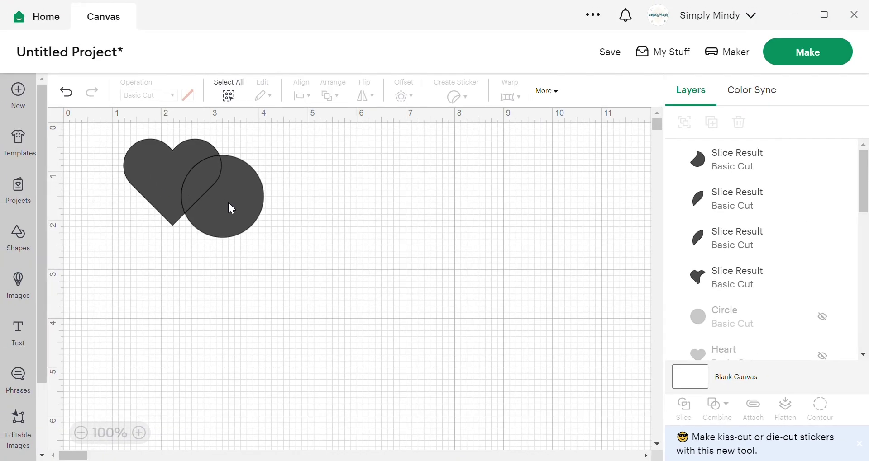
{"action": "left_click_drag", "start_coordinate": [231, 208], "coordinate": [277, 273]}
{"action": "left_click_drag", "start_coordinate": [201, 181], "coordinate": [122, 268]}
{"action": "left_click_drag", "start_coordinate": [288, 267], "coordinate": [222, 207]}
Move the right circle onto the right heart so they overlap
{"action": "left_click", "coordinate": [327, 211]}
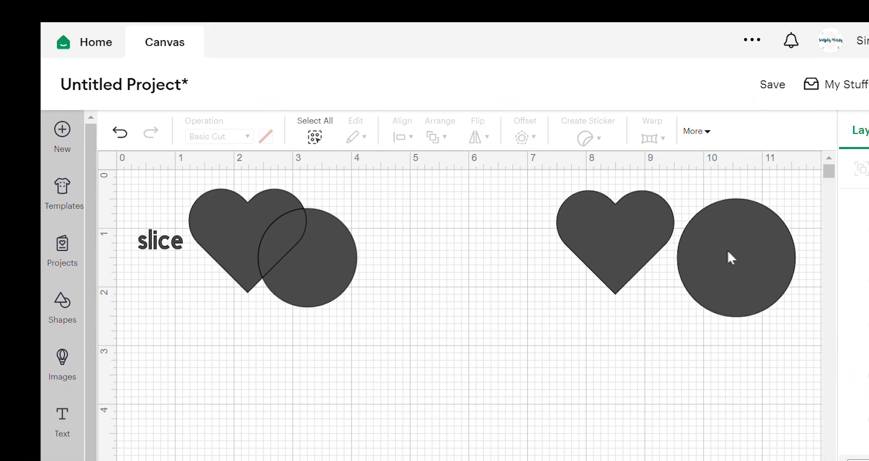
{"action": "left_click_drag", "start_coordinate": [726, 249], "coordinate": [685, 248]}
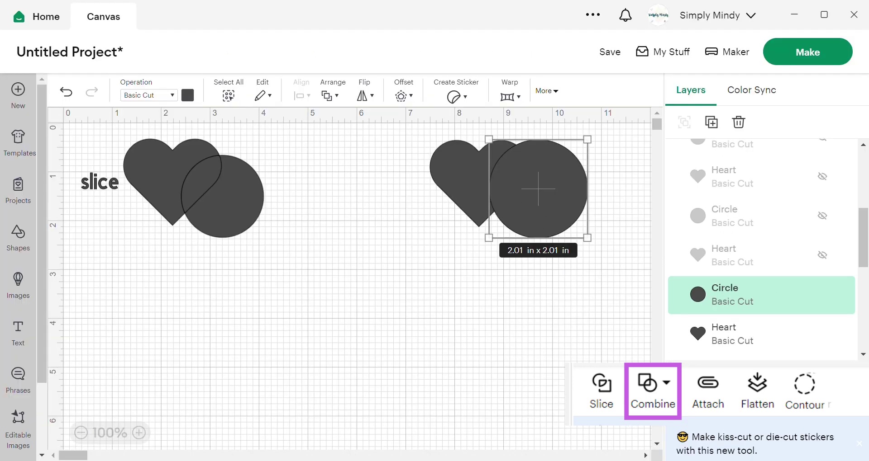
{"action": "left_click", "coordinate": [724, 404]}
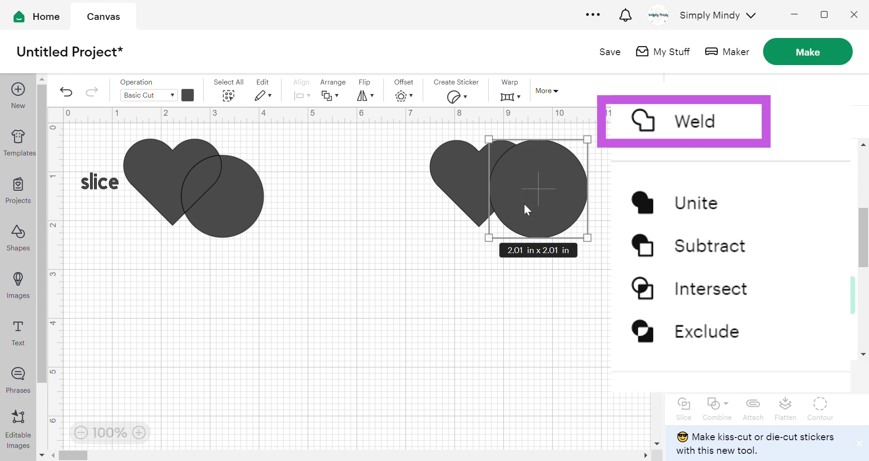
{"action": "mouse_move", "coordinate": [529, 201]}
{"action": "left_mouse_down"}
{"action": "mouse_move", "coordinate": [535, 187]}
{"action": "mouse_move", "coordinate": [559, 187]}
{"action": "mouse_move", "coordinate": [532, 190]}
{"action": "left_mouse_up"}
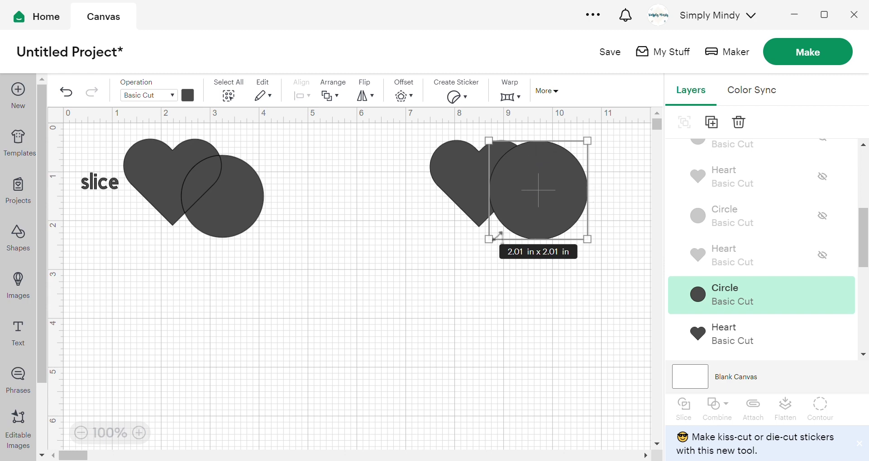
Weld the right heart and circle into a single 3.22 in x 2.03 in shape
{"action": "left_click_drag", "start_coordinate": [631, 155], "coordinate": [459, 192]}
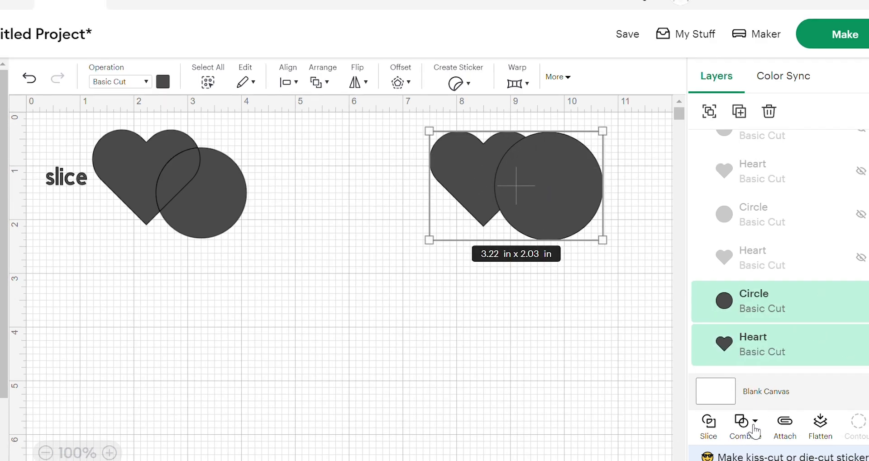
{"action": "left_click", "coordinate": [717, 405]}
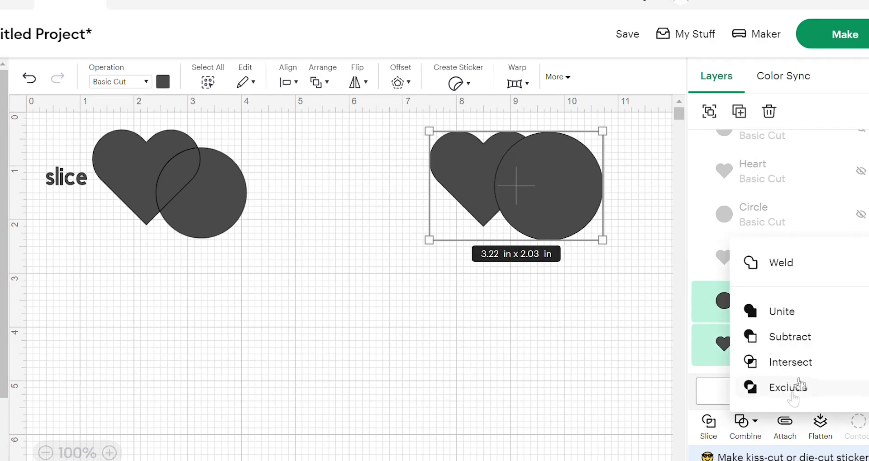
{"action": "left_click", "coordinate": [781, 263]}
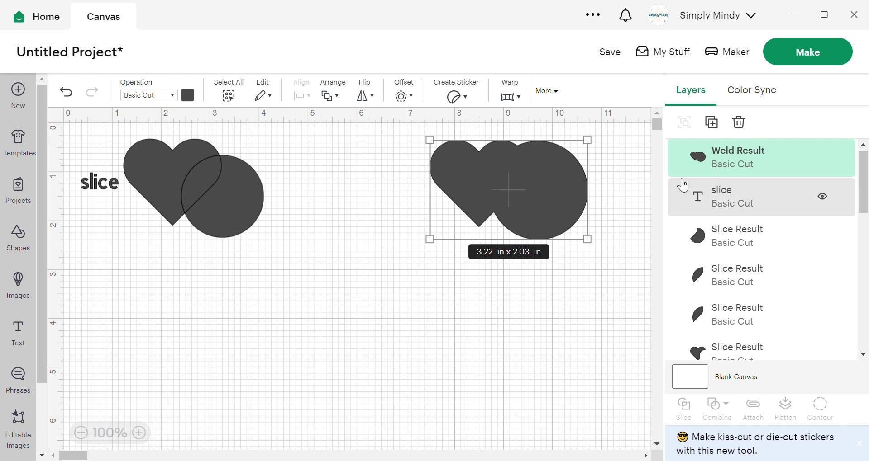
{"action": "left_click_drag", "start_coordinate": [533, 197], "coordinate": [507, 193]}
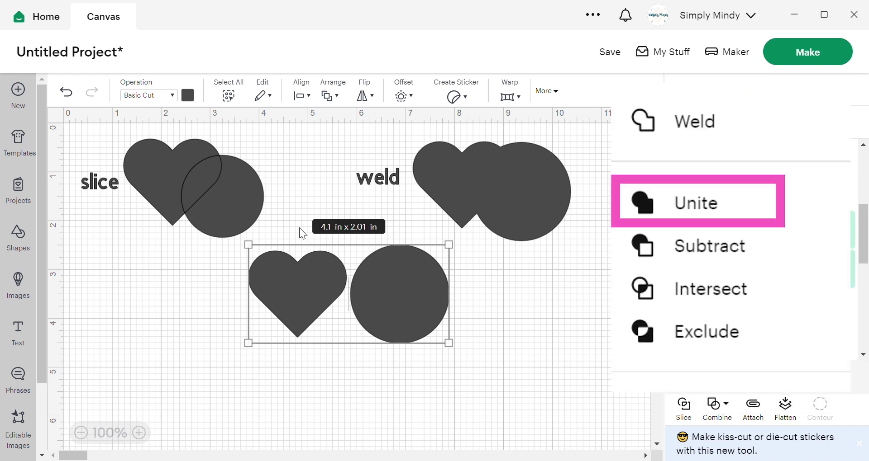
Overlap the new heart with its circle and Unite them into a group
{"action": "left_click_drag", "start_coordinate": [308, 285], "coordinate": [349, 274]}
{"action": "left_click", "coordinate": [417, 275], "text": "shift"}
{"action": "left_click", "coordinate": [717, 407]}
{"action": "left_click", "coordinate": [723, 305]}
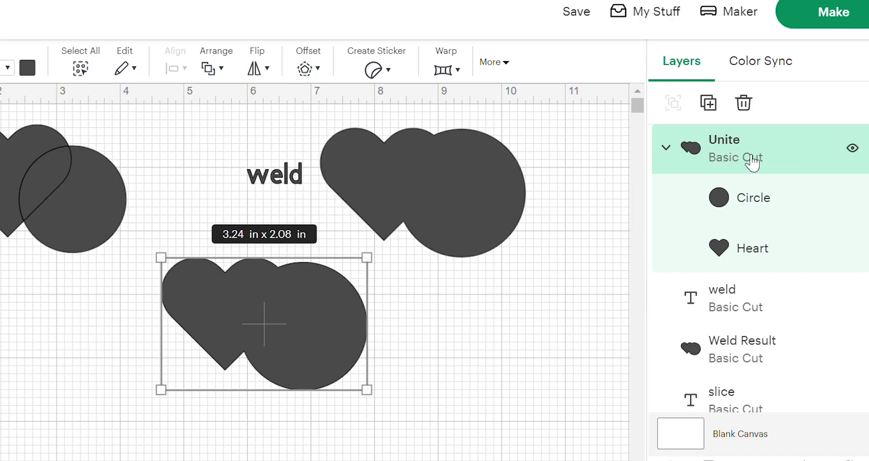
Move the Unite group's Circle and Heart layers individually, then set them back
{"action": "left_click", "coordinate": [754, 201]}
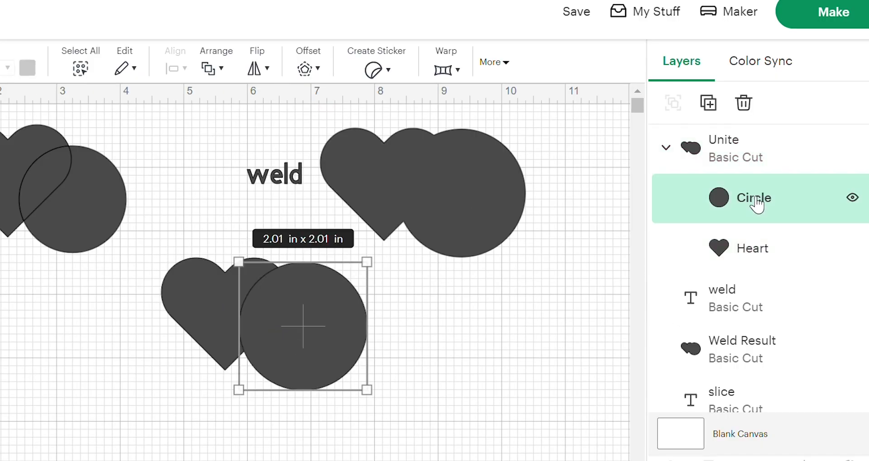
{"action": "mouse_move", "coordinate": [308, 334]}
{"action": "left_mouse_down"}
{"action": "mouse_move", "coordinate": [277, 370]}
{"action": "mouse_move", "coordinate": [300, 342]}
{"action": "left_mouse_up"}
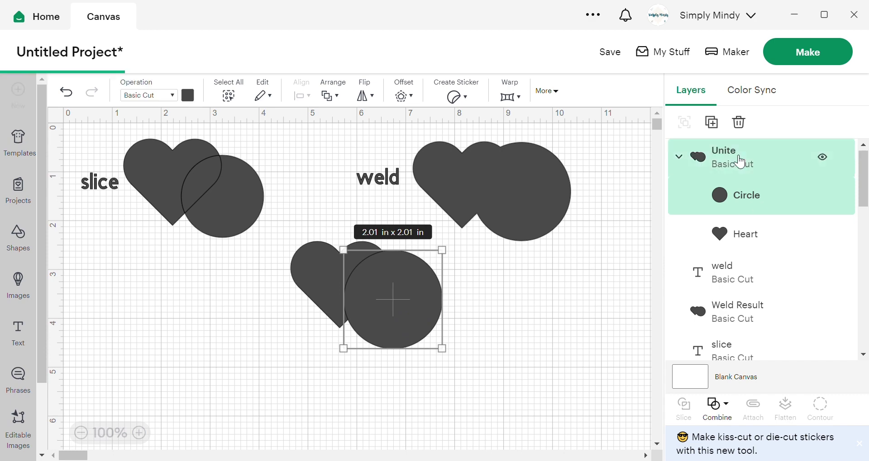
{"action": "left_click", "coordinate": [740, 162]}
{"action": "left_click", "coordinate": [754, 234]}
{"action": "mouse_move", "coordinate": [318, 267]}
{"action": "left_mouse_down"}
{"action": "mouse_move", "coordinate": [212, 295]}
{"action": "mouse_move", "coordinate": [323, 259]}
{"action": "left_mouse_up"}
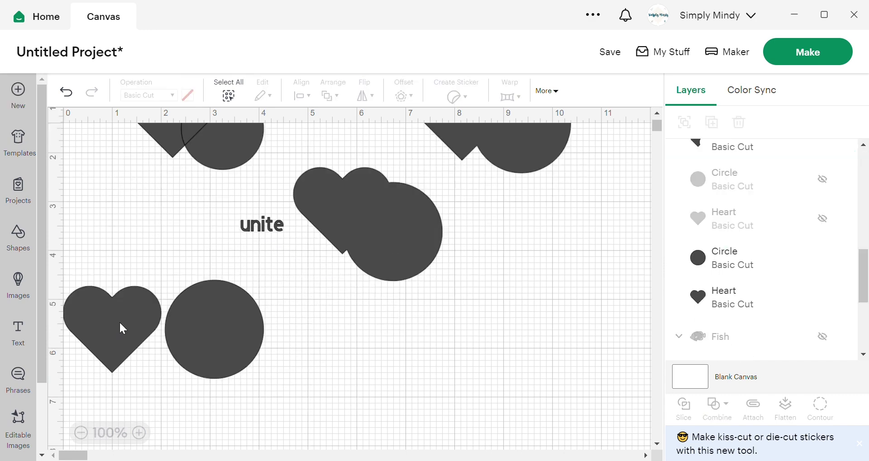
{"action": "left_click_drag", "start_coordinate": [120, 319], "coordinate": [172, 302]}
Subtract the circle from the lower-left heart and nudge the result
{"action": "left_click_drag", "start_coordinate": [271, 368], "coordinate": [136, 312]}
{"action": "left_click", "coordinate": [720, 407]}
{"action": "left_click", "coordinate": [756, 329]}
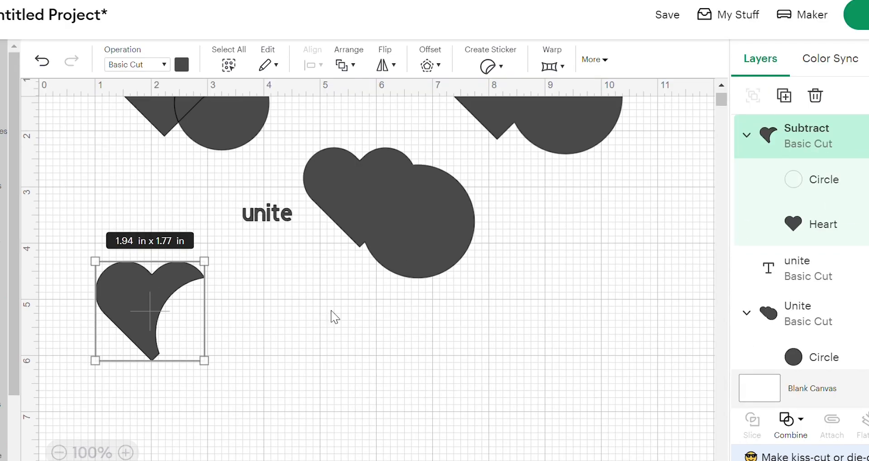
{"action": "left_click_drag", "start_coordinate": [141, 302], "coordinate": [162, 328]}
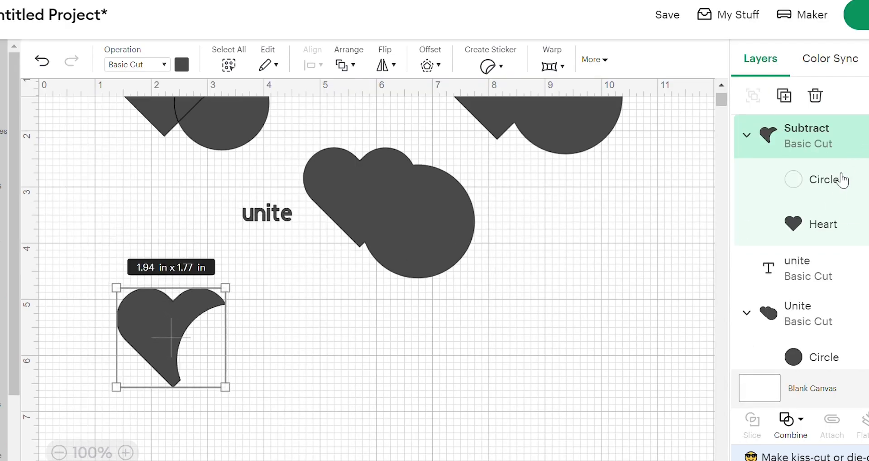
Check the hidden Circle layer in the Subtract group, then overlap the next heart onto its circle
{"action": "left_click", "coordinate": [834, 186]}
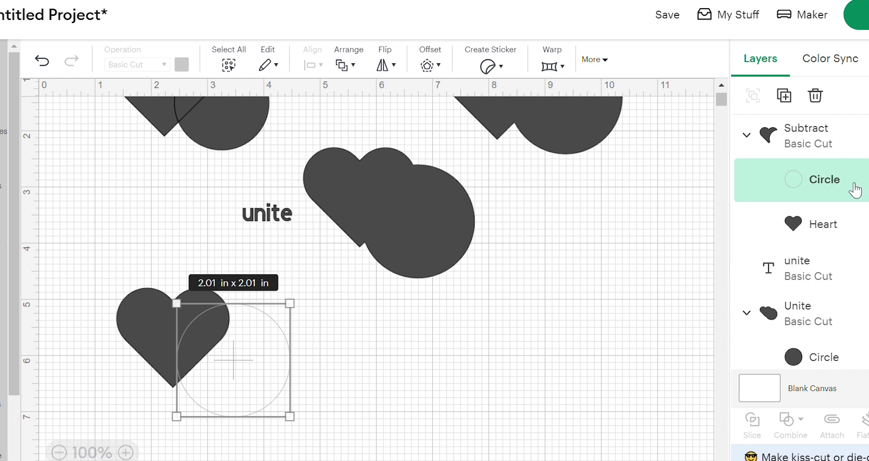
{"action": "left_click", "coordinate": [128, 242]}
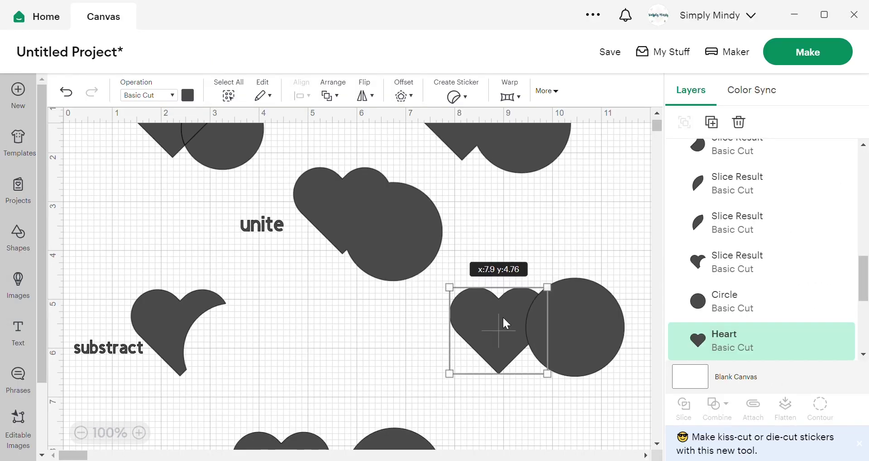
{"action": "left_click_drag", "start_coordinate": [502, 316], "coordinate": [522, 287]}
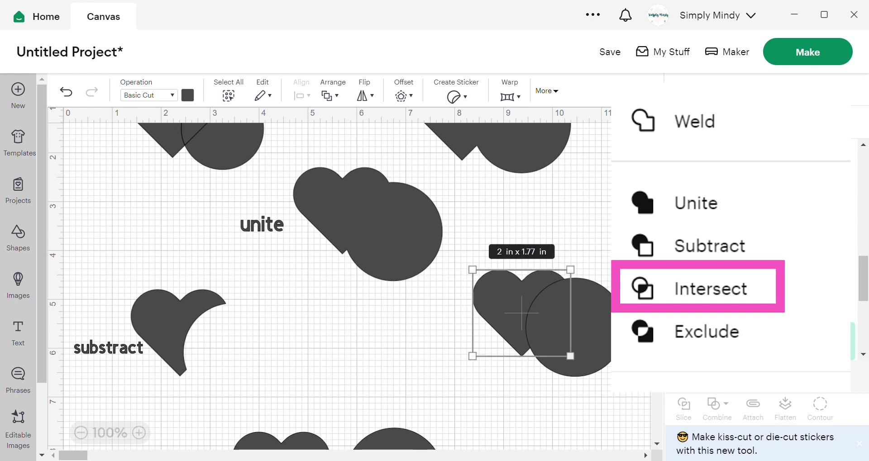
Intersect the heart and circle into a 0.92 in x 1.4 in leaf shape
{"action": "left_click", "coordinate": [572, 306], "text": "shift"}
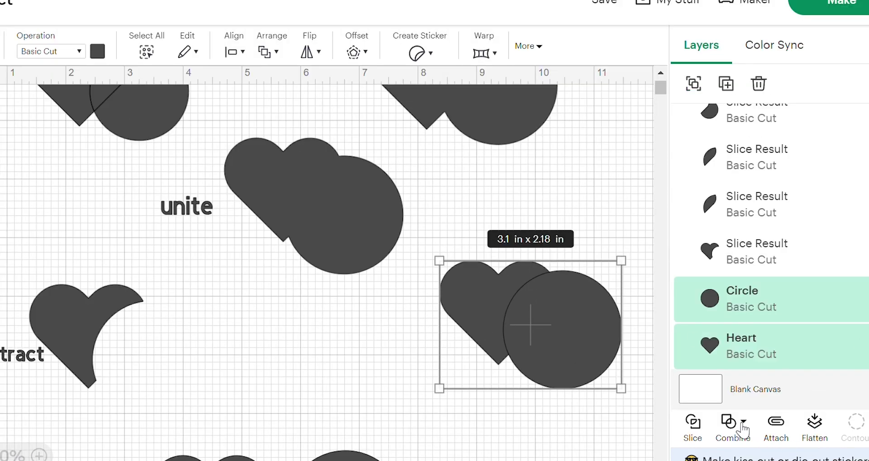
{"action": "left_click", "coordinate": [736, 425]}
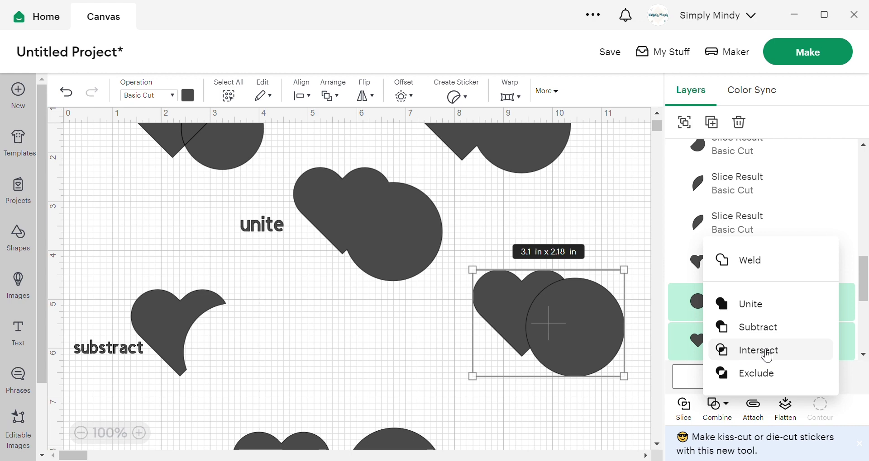
{"action": "left_click", "coordinate": [767, 356]}
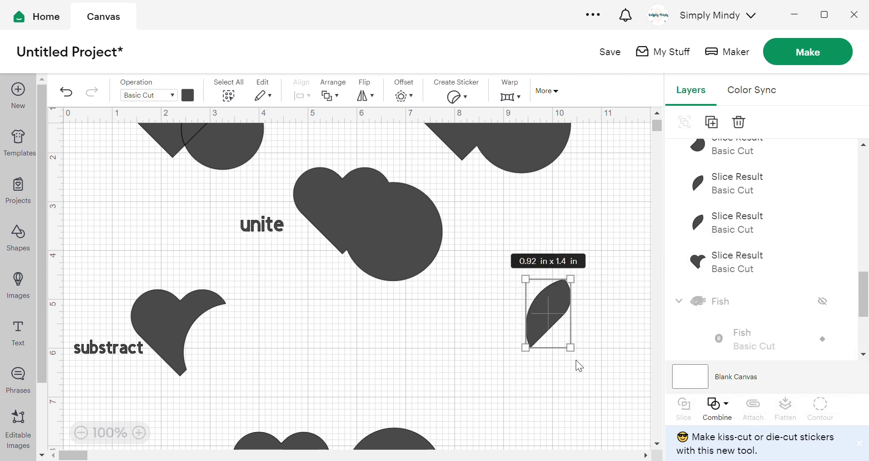
{"action": "scroll", "coordinate": [307, 332], "scroll_direction": "down", "scroll_amount": 3}
{"action": "left_click", "coordinate": [308, 336]}
Overlap the lower heart onto its circle and Exclude them into a 3.18 in x 2.18 in shape
{"action": "left_click_drag", "start_coordinate": [308, 335], "coordinate": [361, 322]}
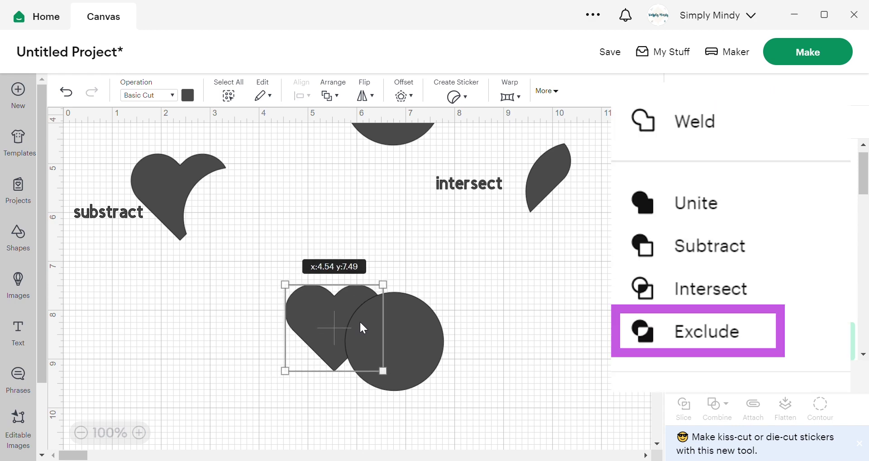
{"action": "left_click_drag", "start_coordinate": [359, 321], "coordinate": [363, 319]}
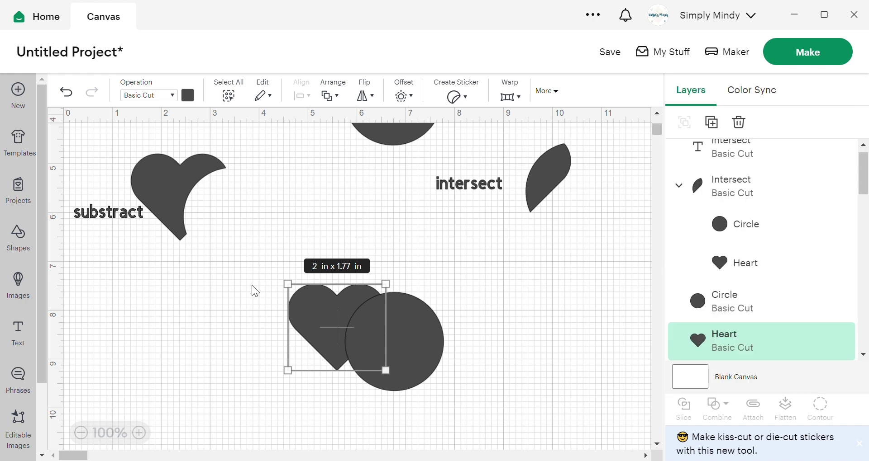
{"action": "left_click_drag", "start_coordinate": [254, 291], "coordinate": [439, 357]}
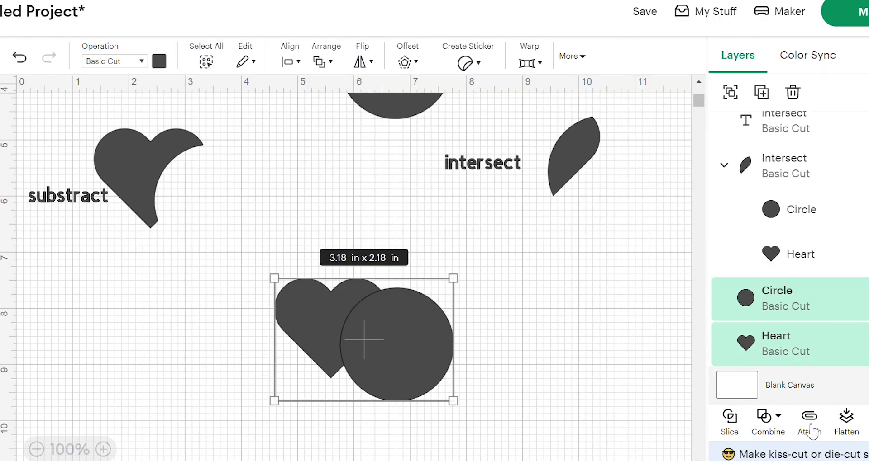
{"action": "left_click", "coordinate": [767, 423]}
{"action": "left_click", "coordinate": [481, 412]}
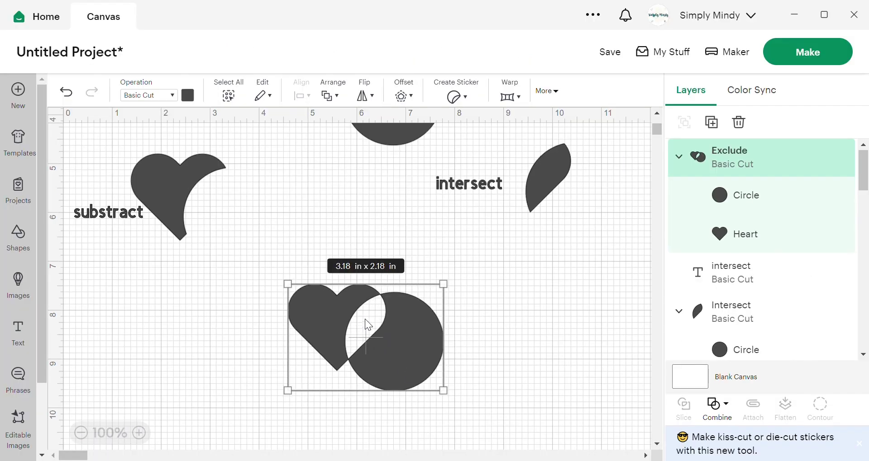
{"action": "scroll", "coordinate": [503, 359], "scroll_direction": "up", "scroll_amount": 5}
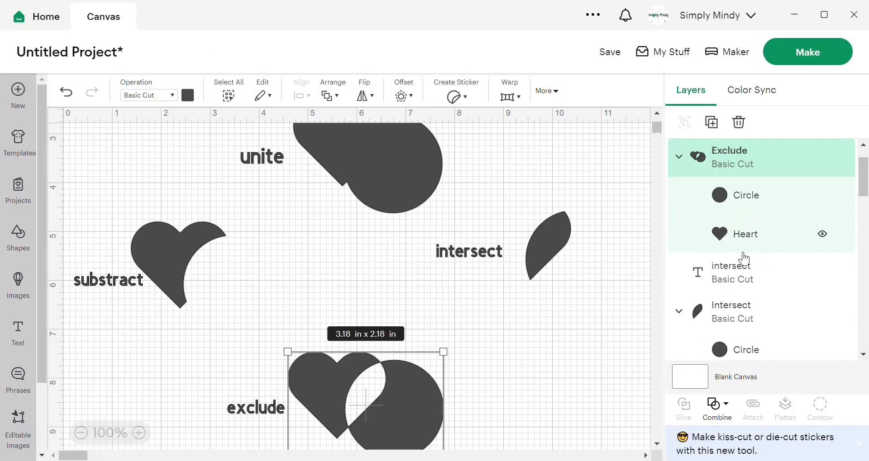
{"action": "scroll", "coordinate": [172, 361], "scroll_direction": "down", "scroll_amount": 3}
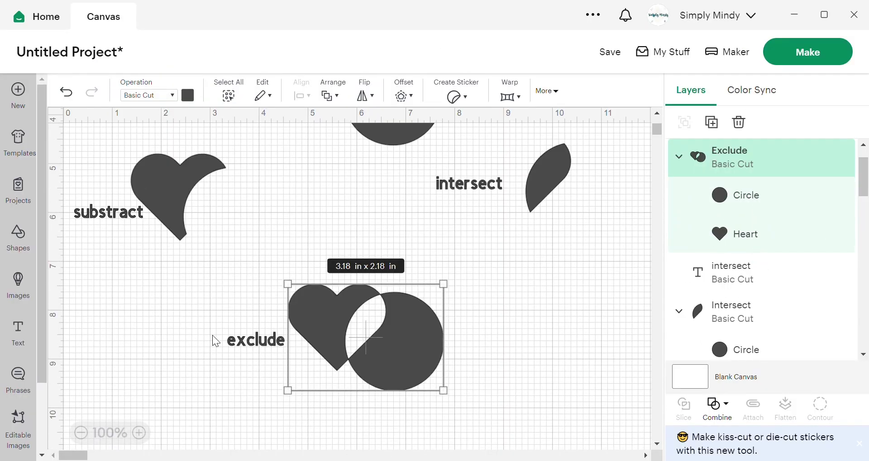
{"action": "scroll", "coordinate": [238, 325], "scroll_direction": "up", "scroll_amount": 9}
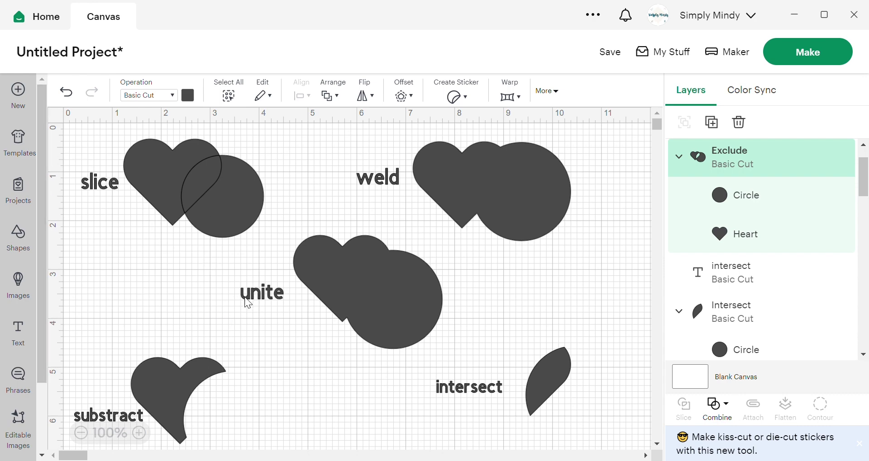
{"action": "scroll", "coordinate": [245, 309], "scroll_direction": "down", "scroll_amount": 9}
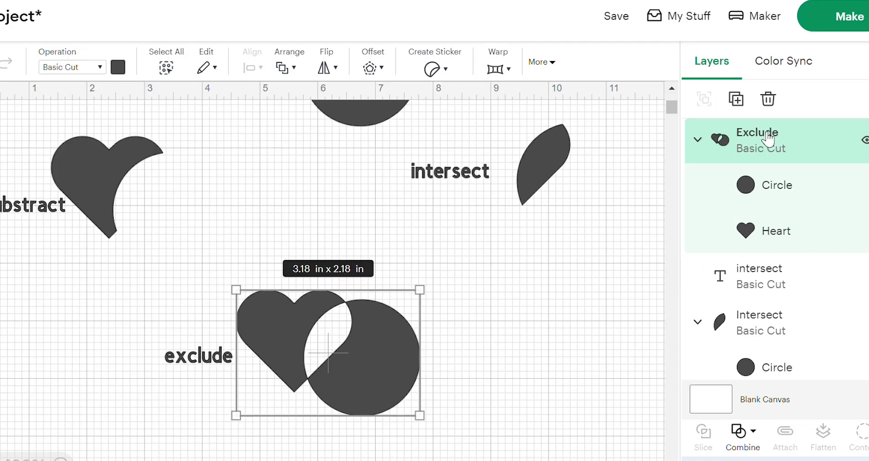
Open and dismiss the right-click options for the Exclude shape
{"action": "right_click", "coordinate": [768, 139]}
{"action": "scroll", "coordinate": [666, 264], "scroll_direction": "down", "scroll_amount": 5}
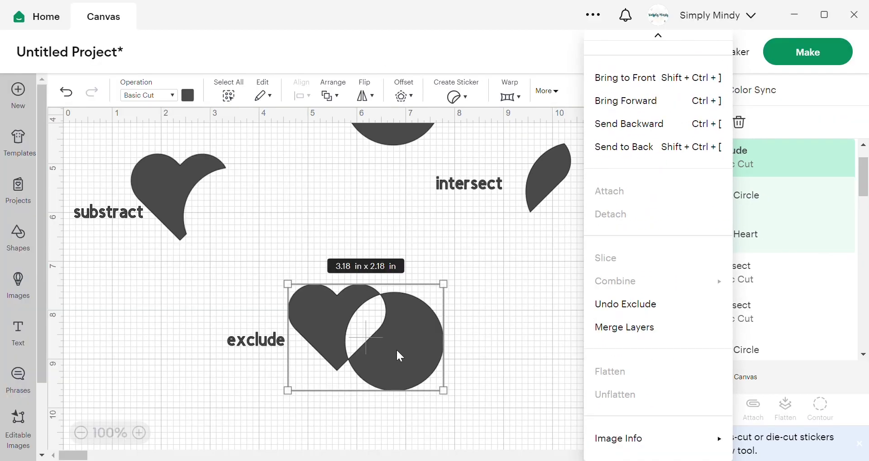
{"action": "left_click", "coordinate": [398, 324]}
{"action": "right_click", "coordinate": [398, 324]}
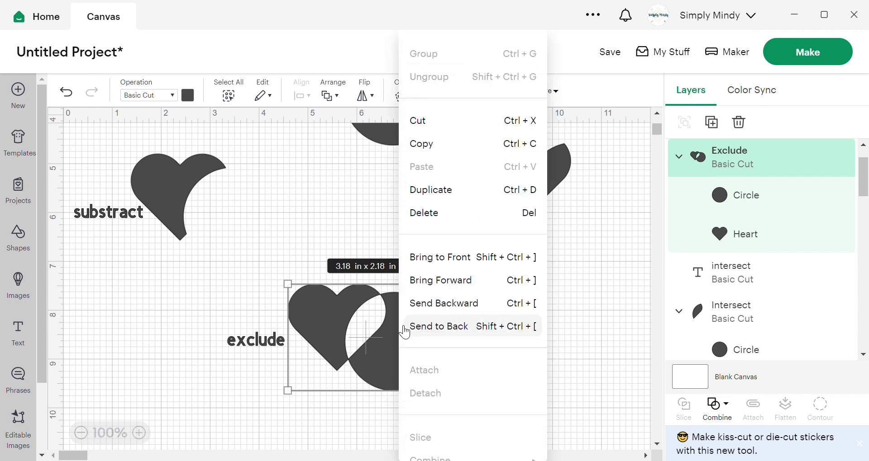
{"action": "scroll", "coordinate": [433, 335], "scroll_direction": "down", "scroll_amount": 3}
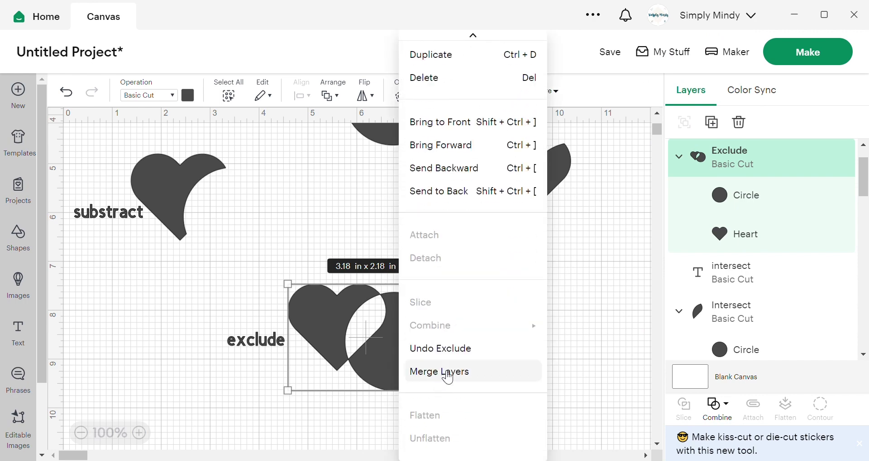
{"action": "left_click", "coordinate": [645, 400]}
Merge the Exclude group into a single 3.18 in x 2.18 in Merge layer
{"action": "left_click", "coordinate": [728, 412]}
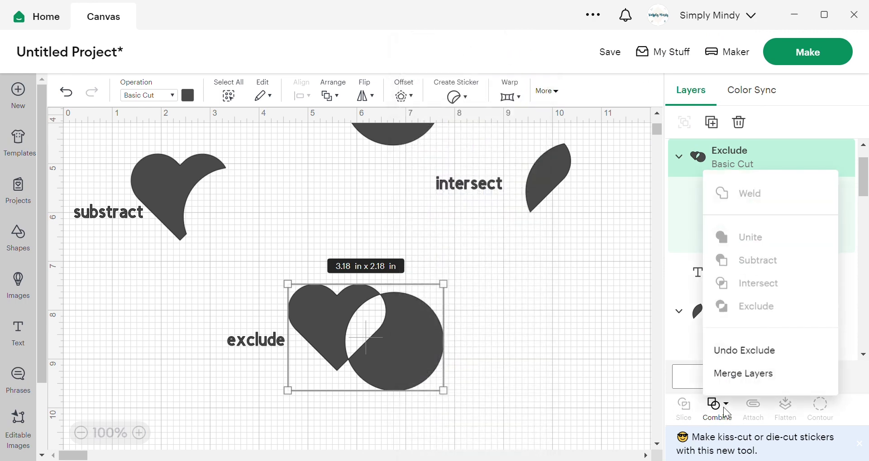
{"action": "left_click", "coordinate": [750, 380]}
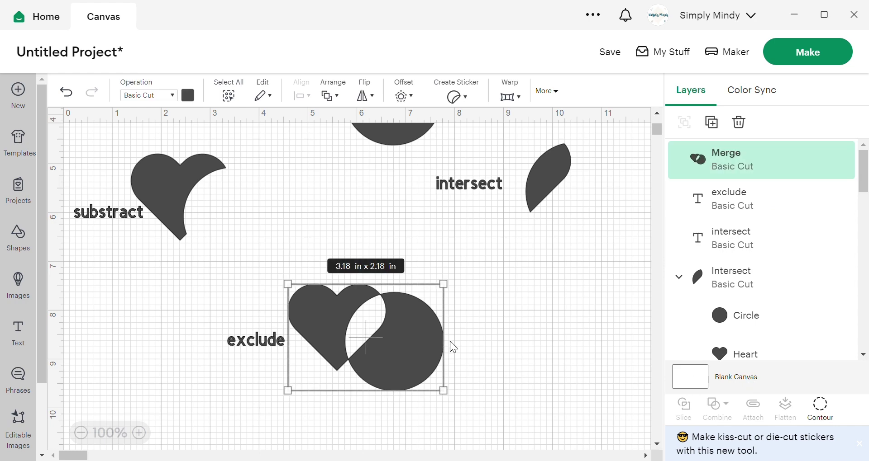
{"action": "left_click", "coordinate": [593, 249]}
{"action": "left_click", "coordinate": [701, 171]}
{"action": "mouse_move", "coordinate": [428, 313]}
{"action": "left_mouse_down"}
{"action": "mouse_move", "coordinate": [466, 355]}
{"action": "mouse_move", "coordinate": [448, 353]}
{"action": "mouse_move", "coordinate": [435, 313]}
{"action": "left_mouse_up"}
Undo Subtract on the heart so the heart and circle become separate shapes
{"action": "left_click", "coordinate": [188, 197]}
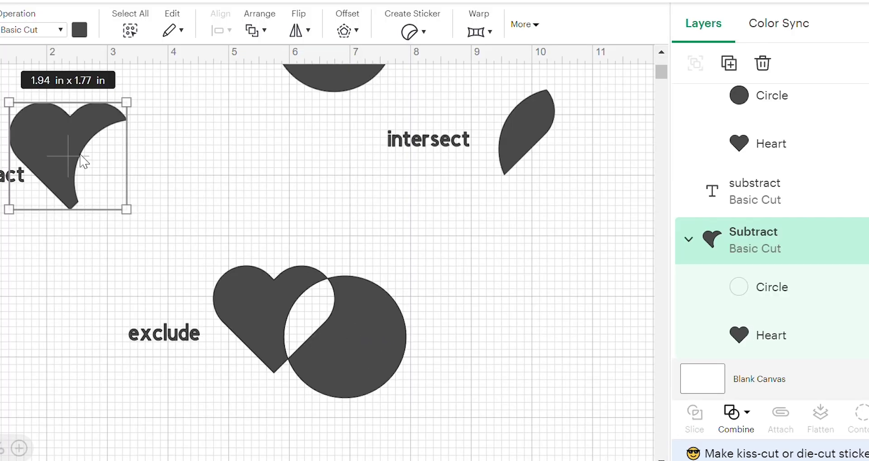
{"action": "left_click", "coordinate": [735, 426]}
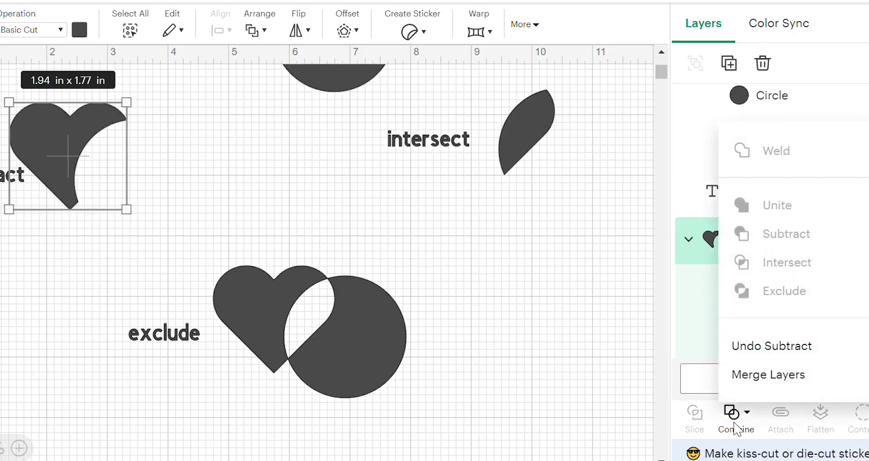
{"action": "left_click", "coordinate": [777, 349]}
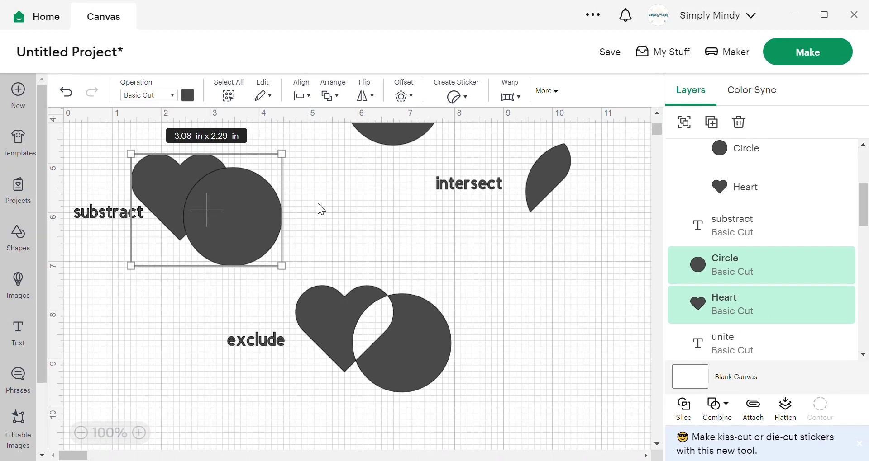
{"action": "mouse_move", "coordinate": [233, 220]}
{"action": "left_mouse_down"}
{"action": "mouse_move", "coordinate": [295, 213]}
{"action": "mouse_move", "coordinate": [233, 215]}
{"action": "left_mouse_up"}
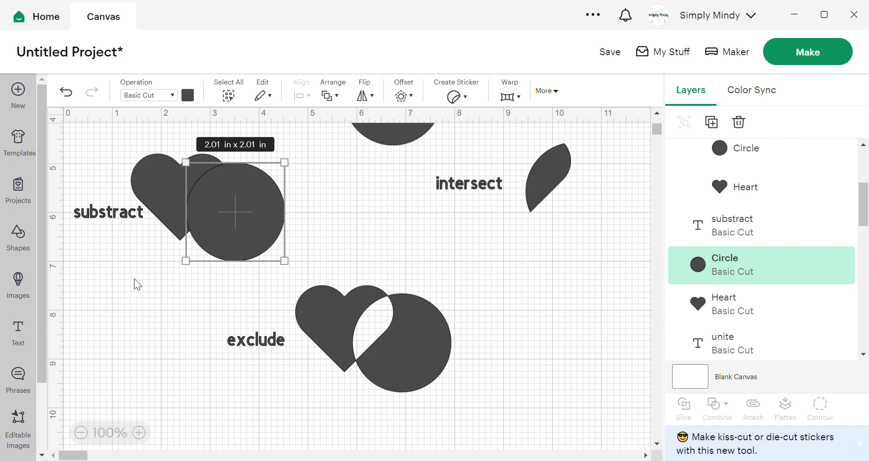
{"action": "scroll", "coordinate": [249, 210], "scroll_direction": "down", "scroll_amount": 6}
{"action": "left_click", "coordinate": [248, 210]}
Enlarge the heart to about 2.96 x 2.61 in and place 'hello' text on its centre
{"action": "left_click_drag", "start_coordinate": [248, 210], "coordinate": [287, 223]}
{"action": "left_click_drag", "start_coordinate": [296, 273], "coordinate": [343, 316]}
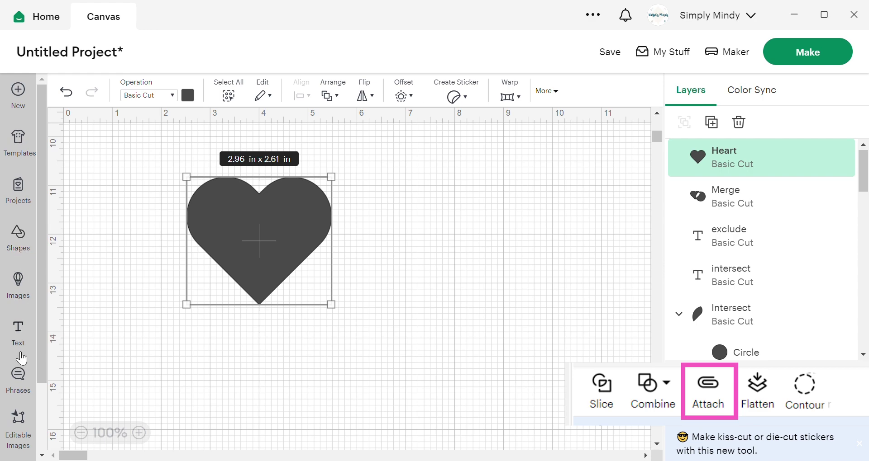
{"action": "left_click", "coordinate": [21, 335]}
{"action": "left_click", "coordinate": [248, 408]}
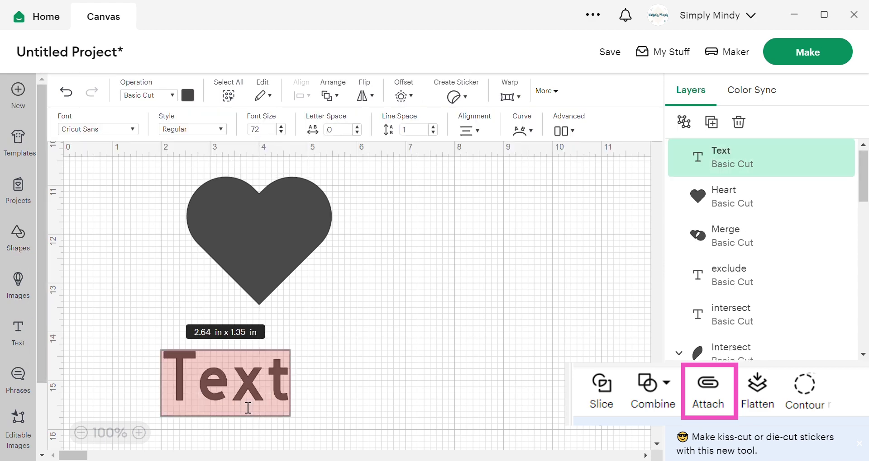
{"action": "type", "text": "hello"}
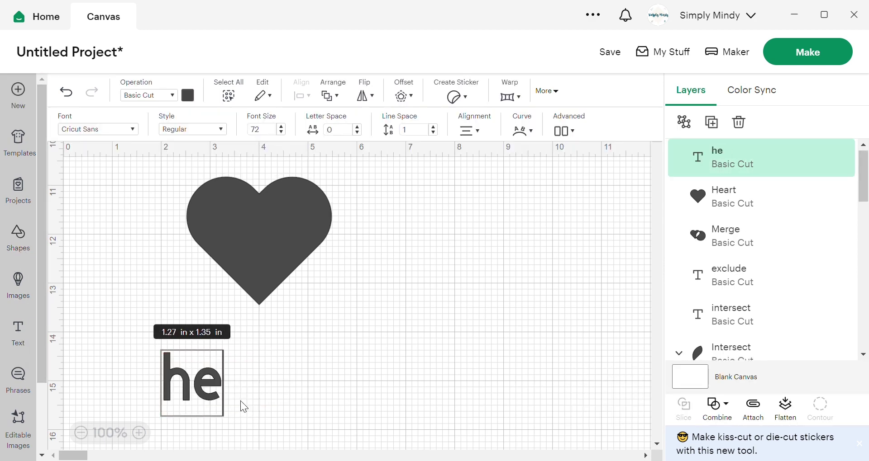
{"action": "left_click", "coordinate": [358, 383]}
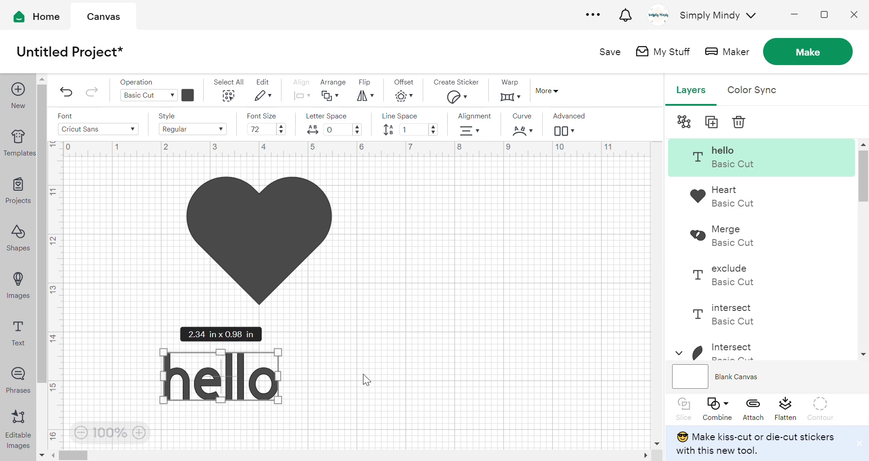
{"action": "left_click_drag", "start_coordinate": [242, 391], "coordinate": [281, 236]}
Set the hello text's operation to Pen so it is drawn
{"action": "left_click", "coordinate": [376, 271]}
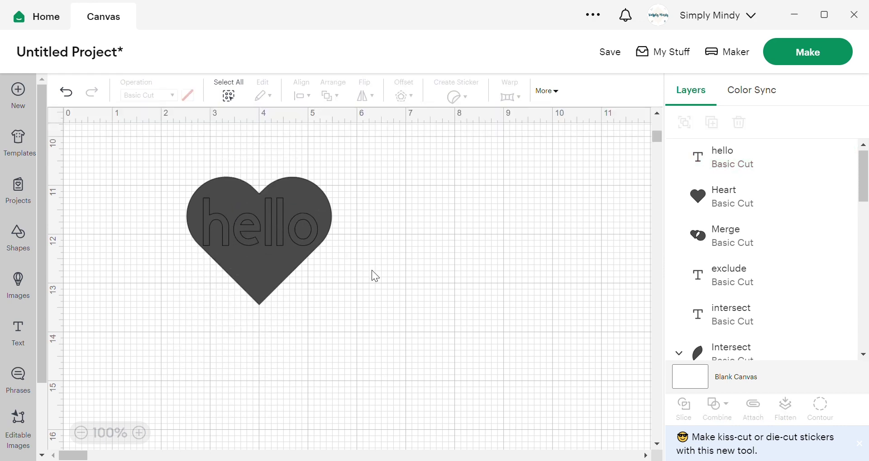
{"action": "left_click", "coordinate": [283, 227]}
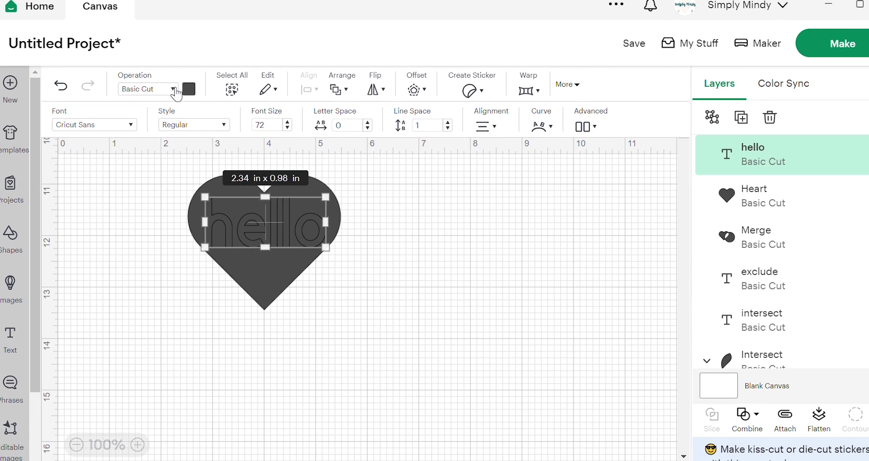
{"action": "left_click", "coordinate": [174, 89]}
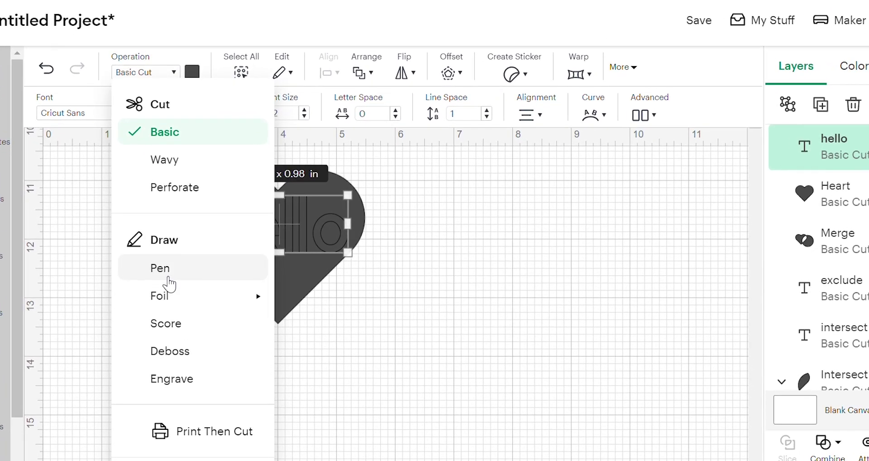
{"action": "left_click", "coordinate": [161, 268]}
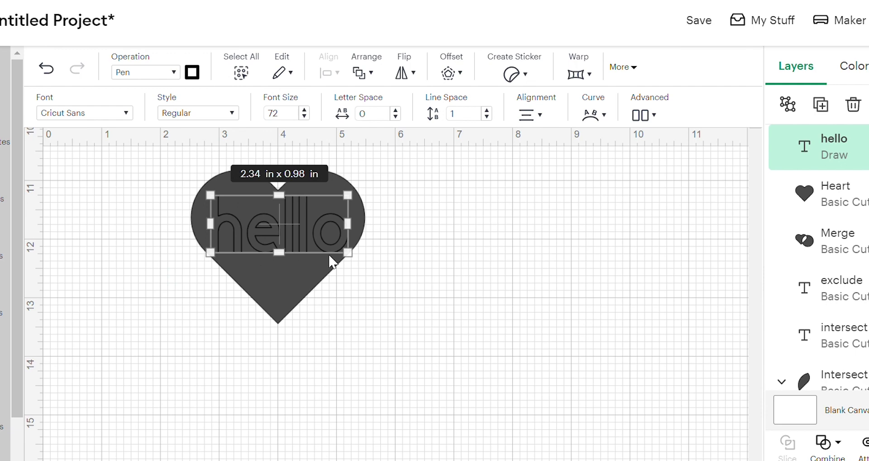
Enlarge the heart to 3.78 in x 3.34 in around the hello text and reposition it
{"action": "left_click", "coordinate": [421, 247]}
{"action": "left_click_drag", "start_coordinate": [273, 277], "coordinate": [263, 285]}
{"action": "left_click_drag", "start_coordinate": [354, 323], "coordinate": [381, 371]}
{"action": "left_click", "coordinate": [330, 295]}
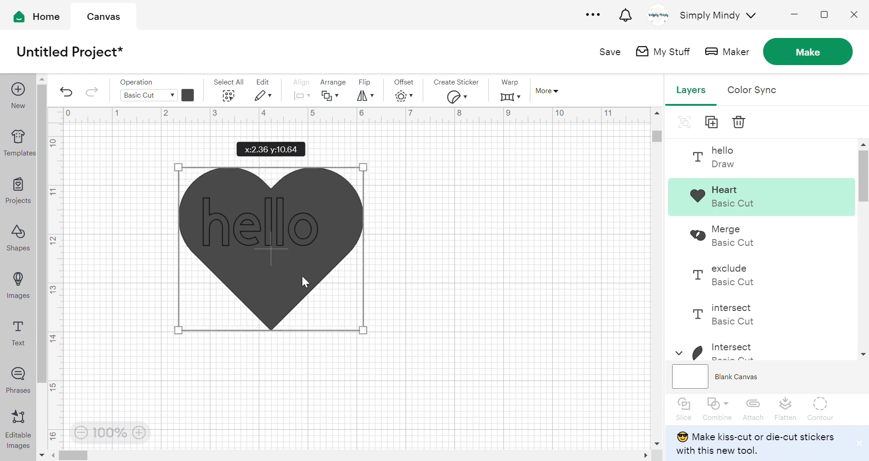
{"action": "left_click_drag", "start_coordinate": [302, 278], "coordinate": [288, 271]}
{"action": "left_click", "coordinate": [390, 320]}
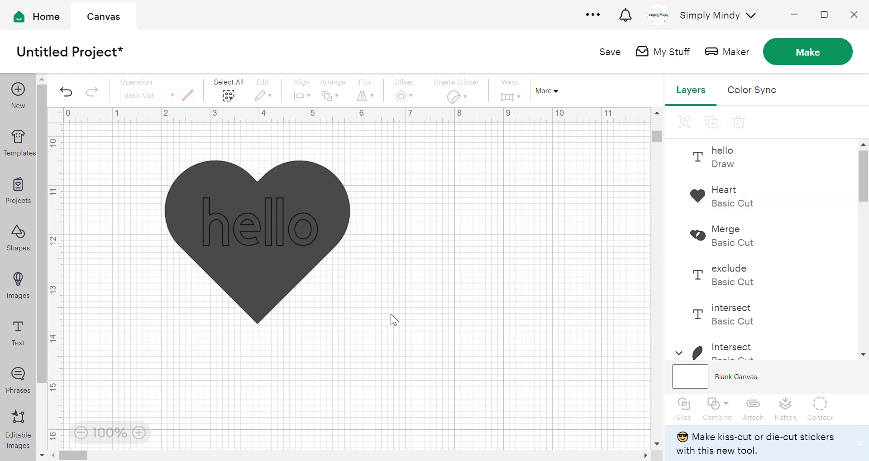
Attach the hello text to the heart and move them down-right
{"action": "left_click_drag", "start_coordinate": [380, 330], "coordinate": [192, 200]}
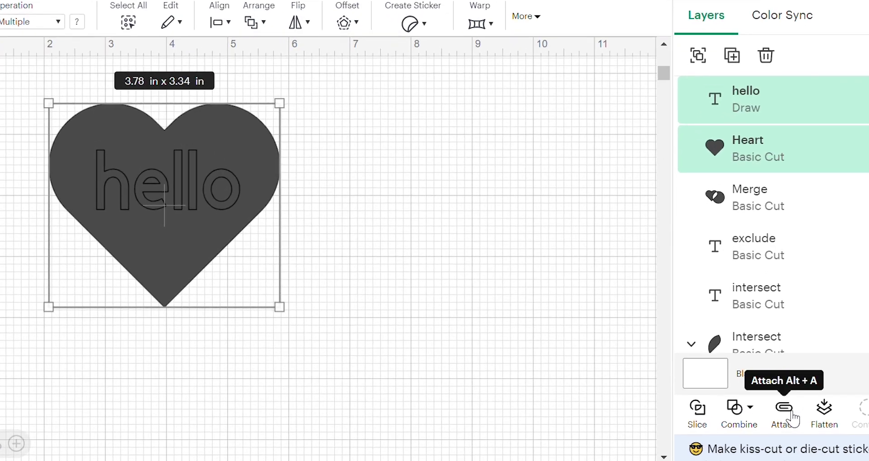
{"action": "left_click", "coordinate": [791, 417]}
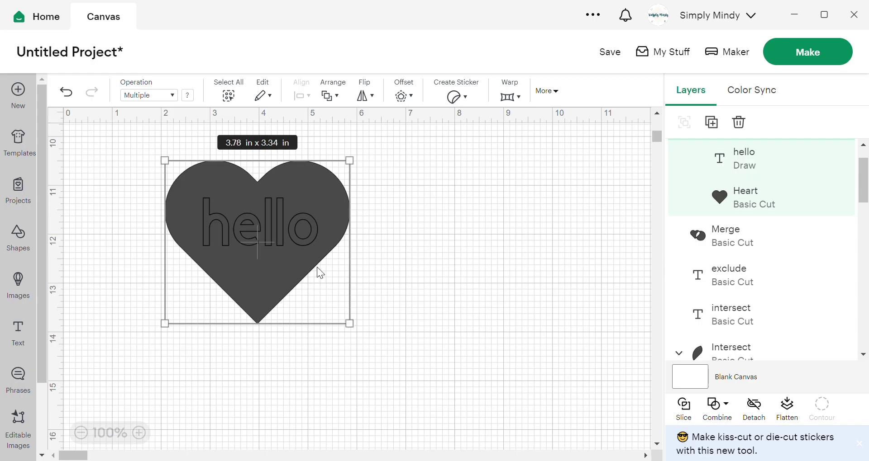
{"action": "left_click_drag", "start_coordinate": [320, 270], "coordinate": [379, 264]}
{"action": "left_click", "coordinate": [558, 197]}
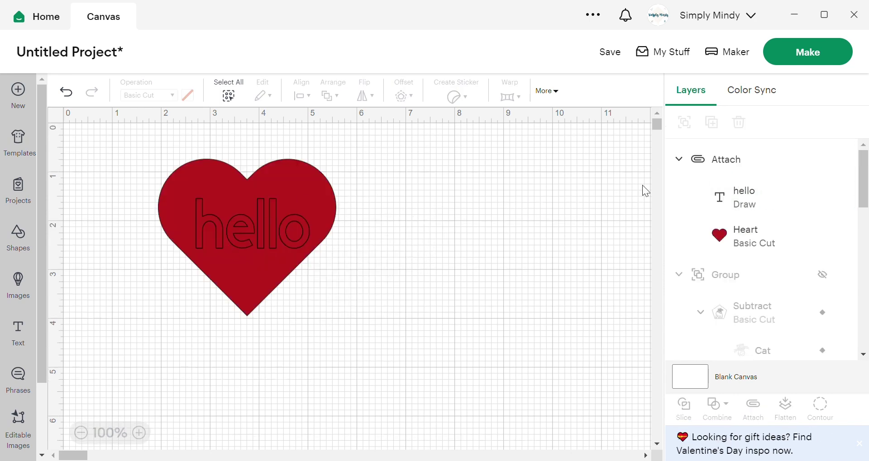
Shrink the hello text and set its pen to G - Gel (1mm)
{"action": "left_click", "coordinate": [730, 195]}
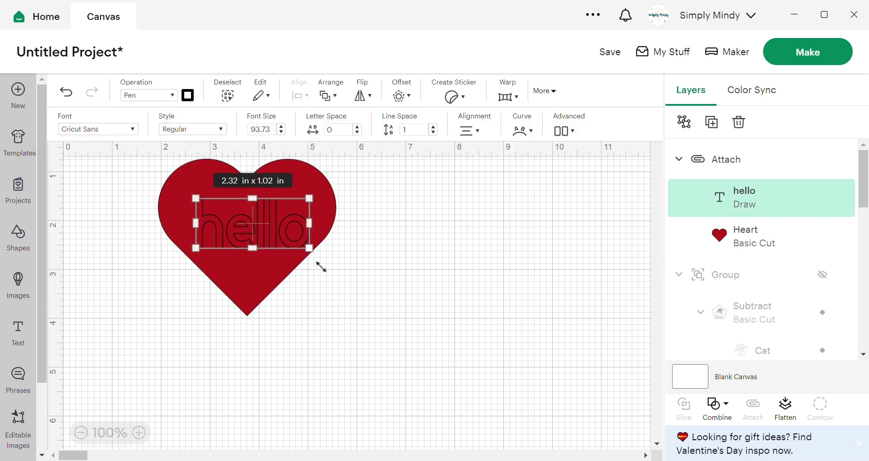
{"action": "left_click_drag", "start_coordinate": [319, 259], "coordinate": [291, 254]}
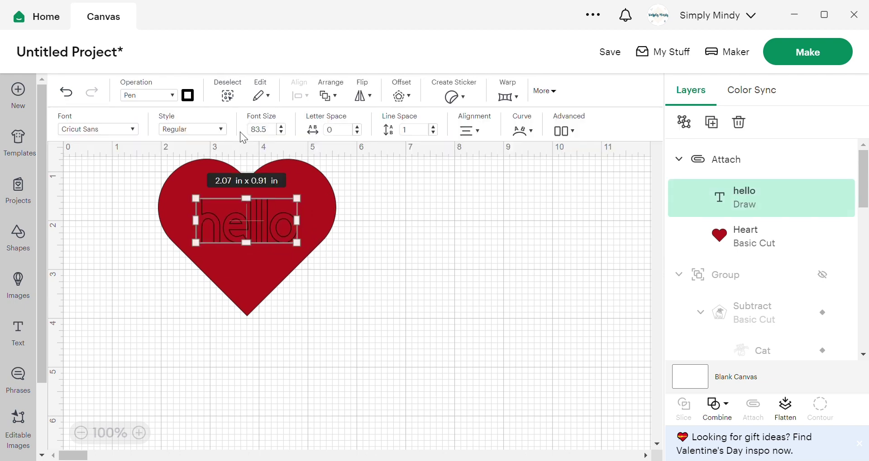
{"action": "left_click", "coordinate": [195, 98]}
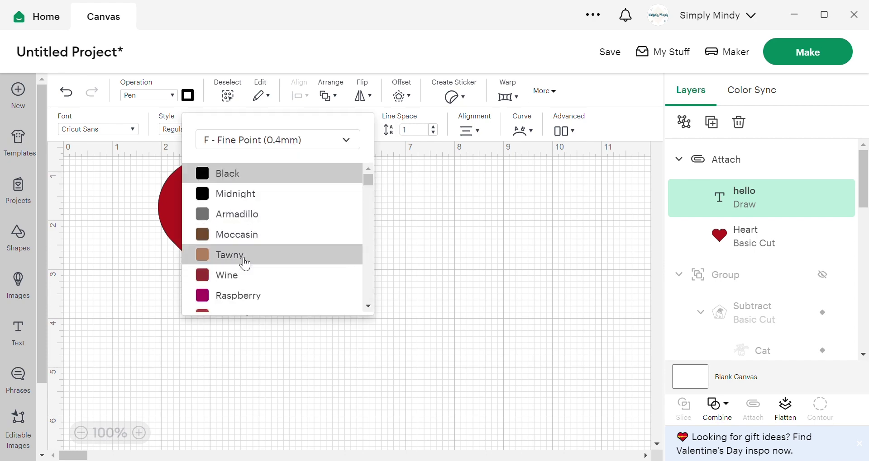
{"action": "left_click", "coordinate": [299, 140]}
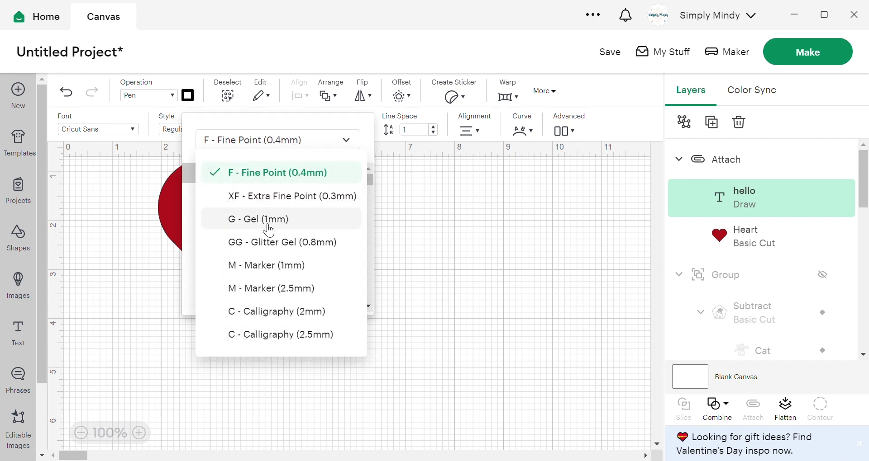
{"action": "left_click", "coordinate": [292, 221]}
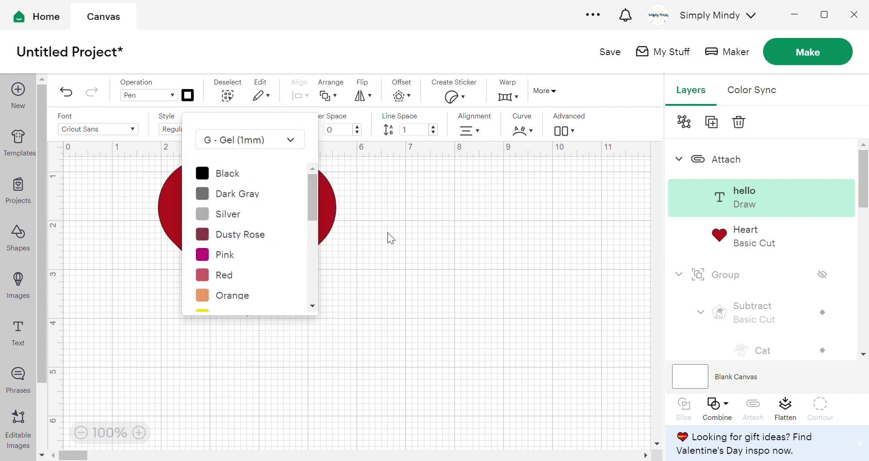
{"action": "left_click", "coordinate": [437, 248]}
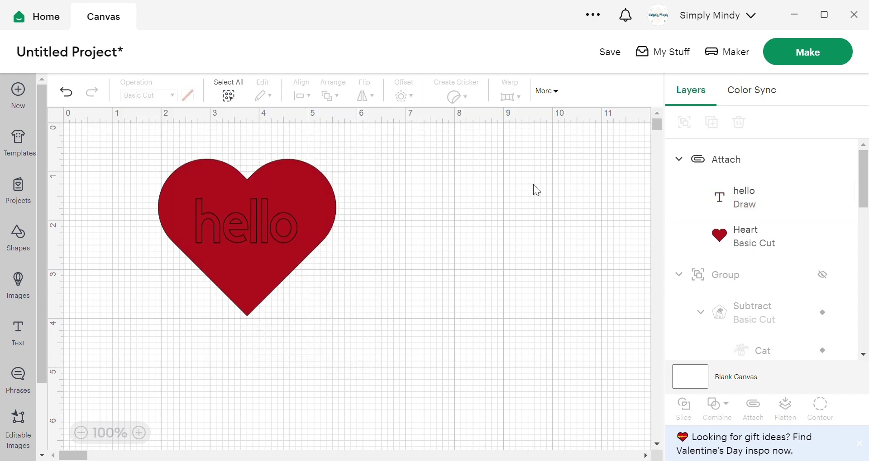
Shrink the heart slightly and send the design to Make for mat preparation
{"action": "left_click", "coordinate": [752, 244]}
{"action": "left_click_drag", "start_coordinate": [349, 172], "coordinate": [338, 181]}
{"action": "left_click", "coordinate": [343, 234]}
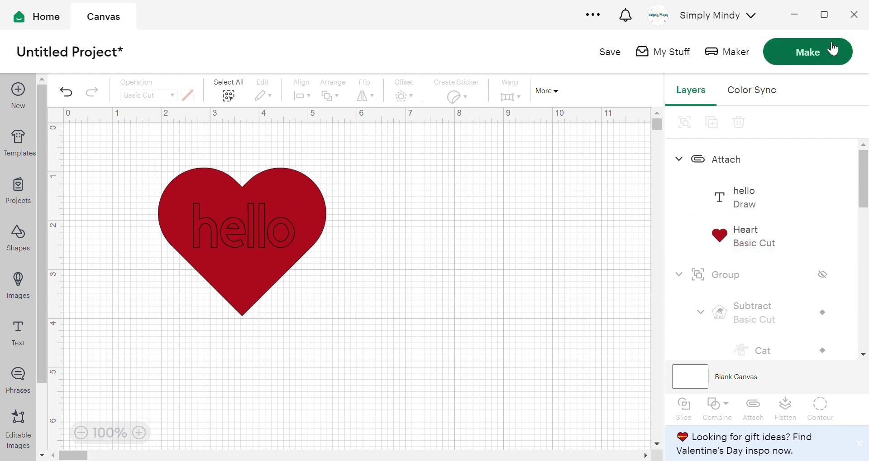
{"action": "left_click", "coordinate": [833, 48]}
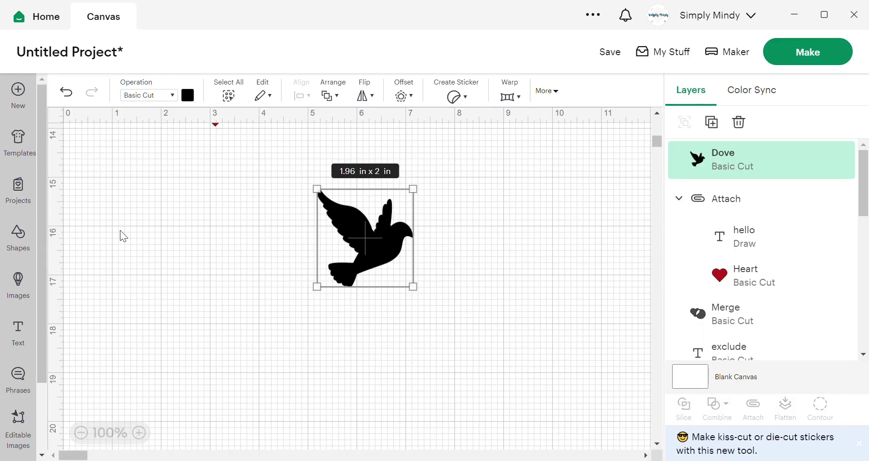
Open the Shapes library from the left sidebar, with the new dove image on the canvas
{"action": "left_click", "coordinate": [24, 246]}
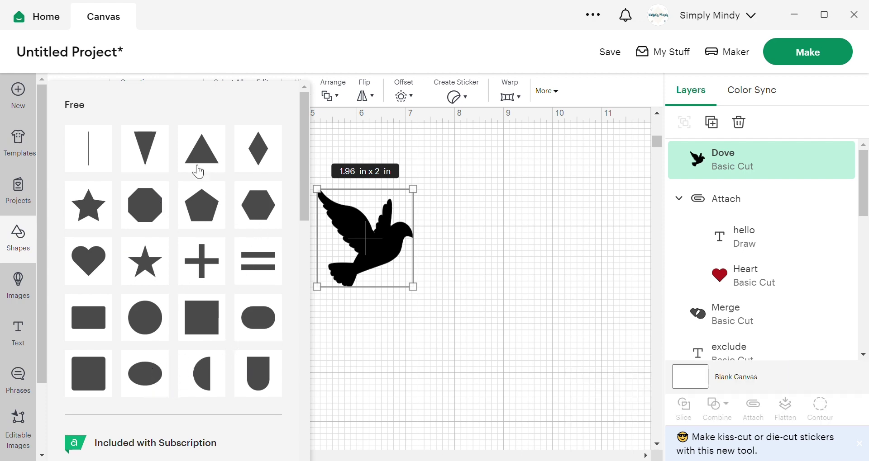
Add a triangle enlarged to about 5 in wide, and place the dove in front of it
{"action": "left_click", "coordinate": [192, 161]}
{"action": "left_click_drag", "start_coordinate": [129, 205], "coordinate": [290, 216]}
{"action": "left_click_drag", "start_coordinate": [351, 256], "coordinate": [500, 381]}
{"action": "left_click", "coordinate": [361, 235]}
{"action": "right_click", "coordinate": [362, 234]}
{"action": "left_click", "coordinate": [388, 211]}
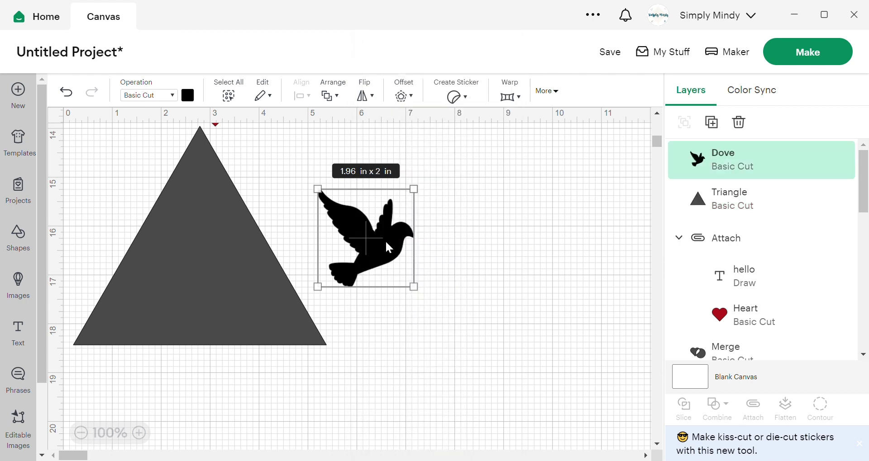
{"action": "left_click_drag", "start_coordinate": [385, 237], "coordinate": [223, 271]}
Colour the triangle light purple and resize it to 4.47 x 3.87 in
{"action": "left_click", "coordinate": [272, 254]}
{"action": "left_click", "coordinate": [424, 310]}
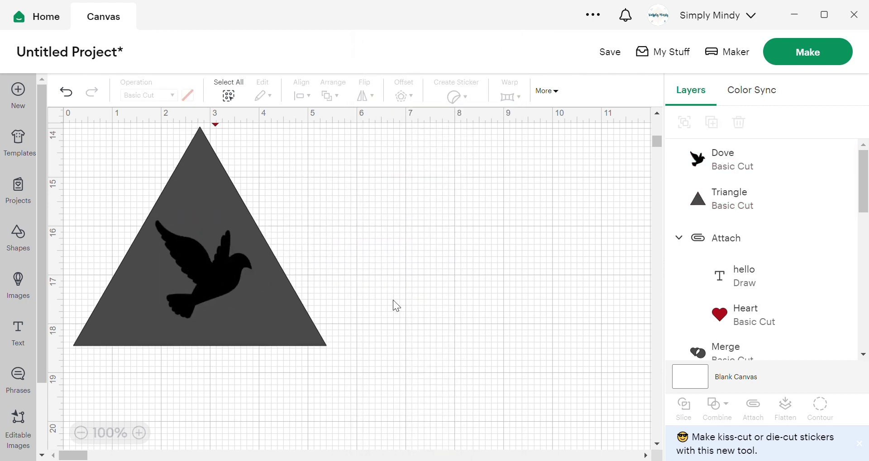
{"action": "left_click", "coordinate": [214, 267]}
{"action": "left_click", "coordinate": [278, 304]}
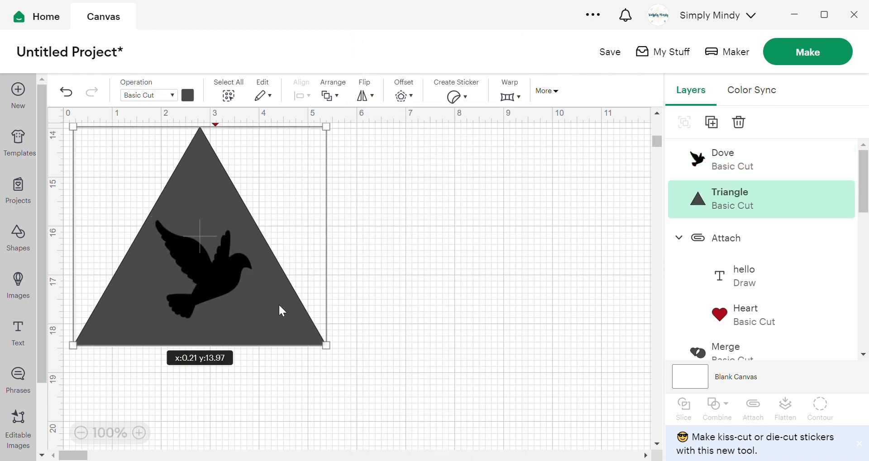
{"action": "left_click", "coordinate": [190, 95]}
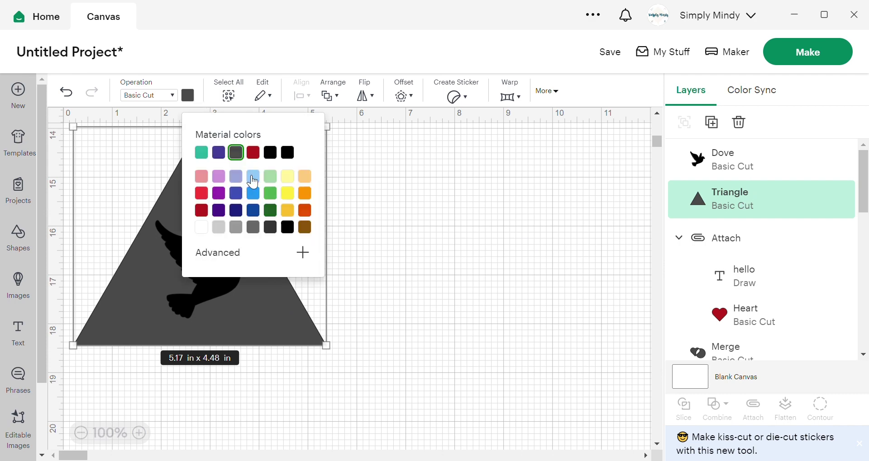
{"action": "left_click", "coordinate": [225, 183]}
{"action": "left_click", "coordinate": [411, 188]}
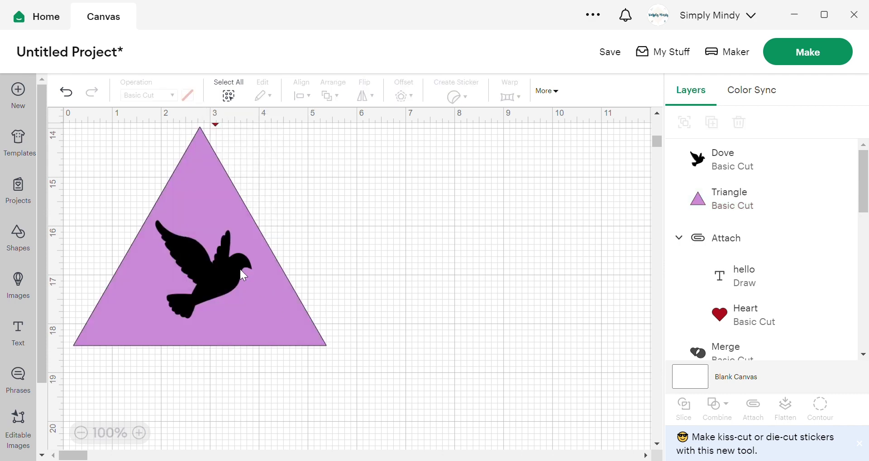
{"action": "left_click", "coordinate": [281, 330]}
{"action": "left_click_drag", "start_coordinate": [325, 345], "coordinate": [295, 314]}
{"action": "left_click_drag", "start_coordinate": [225, 278], "coordinate": [236, 298]}
{"action": "left_click", "coordinate": [395, 268]}
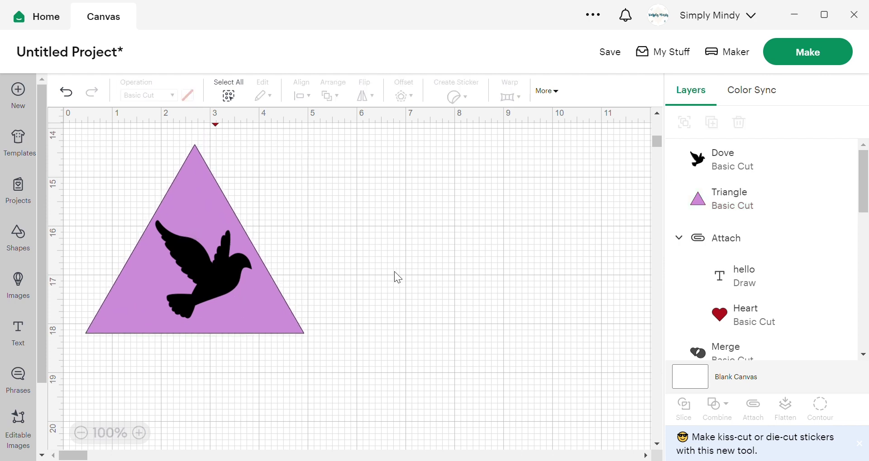
Align the triangle under the dove and flatten both into one Print Then Cut layer
{"action": "left_click", "coordinate": [211, 267]}
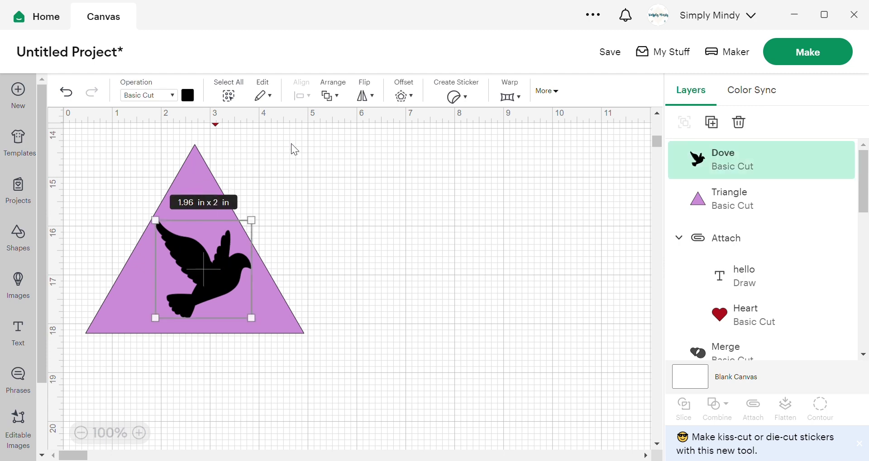
{"action": "mouse_move", "coordinate": [275, 176]}
{"action": "left_mouse_down"}
{"action": "mouse_move", "coordinate": [252, 206]}
{"action": "mouse_move", "coordinate": [286, 173]}
{"action": "left_mouse_up"}
{"action": "left_click", "coordinate": [354, 393]}
{"action": "left_click_drag", "start_coordinate": [320, 397], "coordinate": [158, 244]}
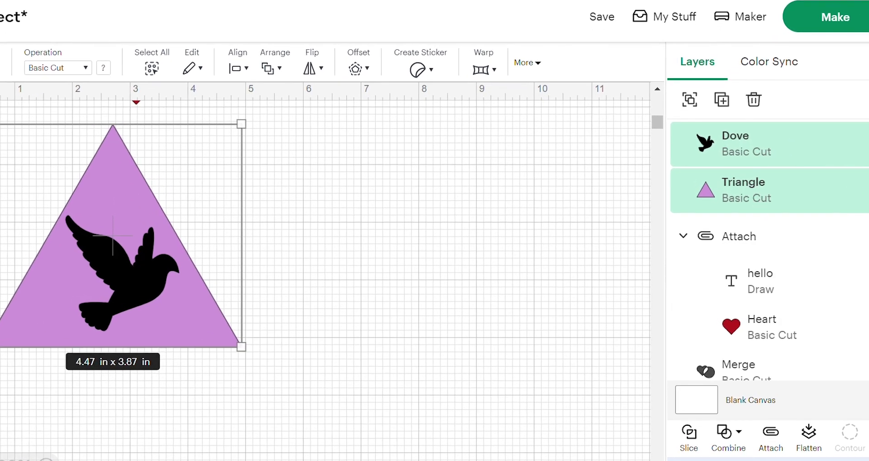
{"action": "left_click", "coordinate": [809, 437]}
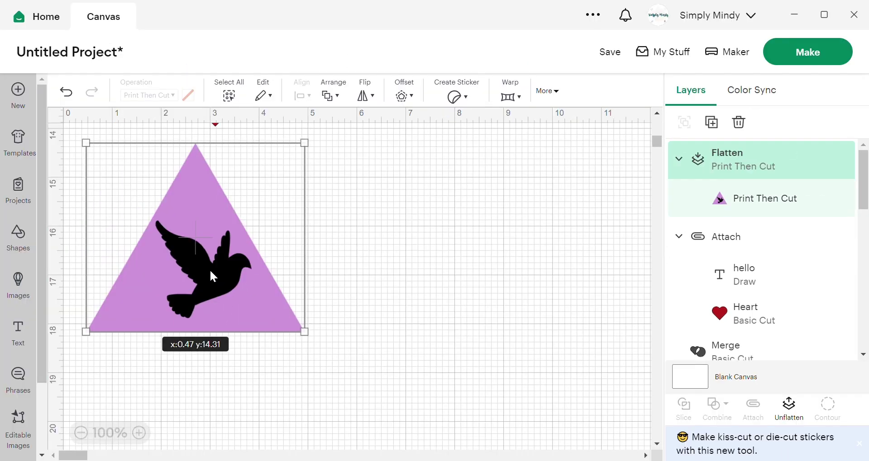
{"action": "left_click_drag", "start_coordinate": [130, 276], "coordinate": [315, 273]}
{"action": "left_click", "coordinate": [503, 261]}
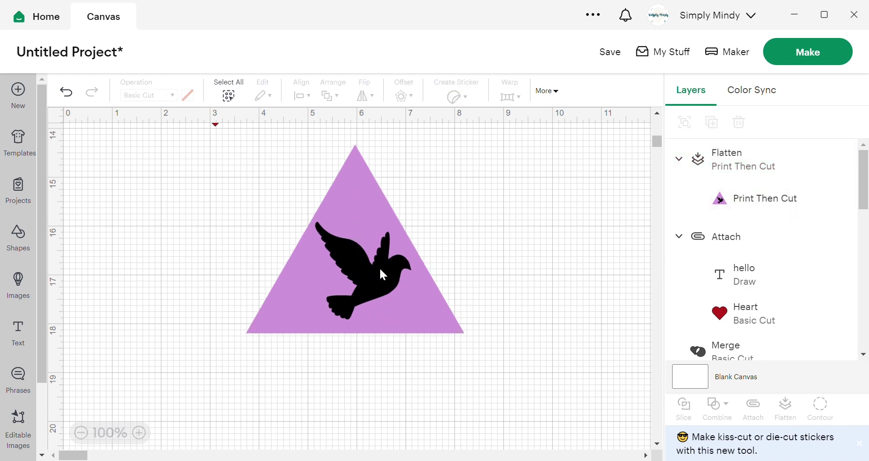
{"action": "left_click_drag", "start_coordinate": [364, 288], "coordinate": [329, 294]}
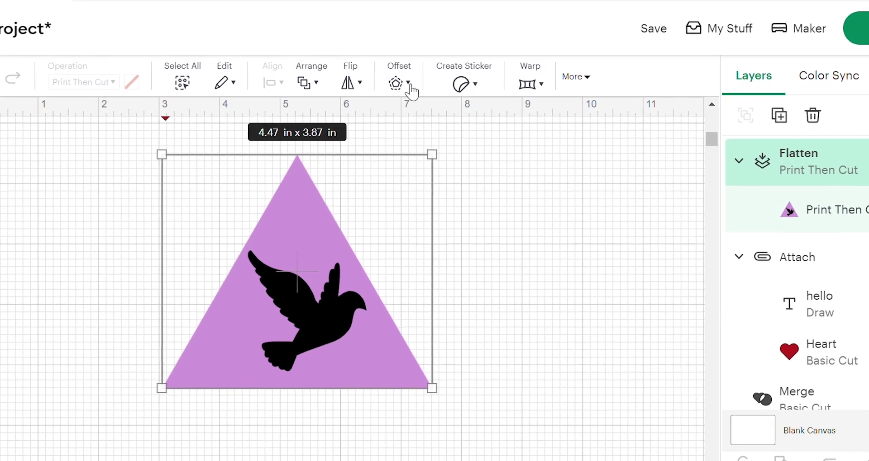
{"action": "left_click", "coordinate": [412, 98]}
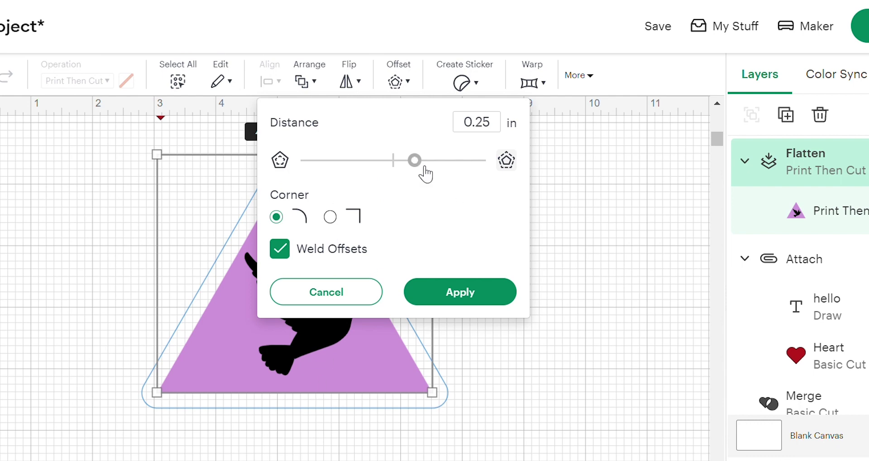
{"action": "left_click_drag", "start_coordinate": [421, 164], "coordinate": [414, 164]}
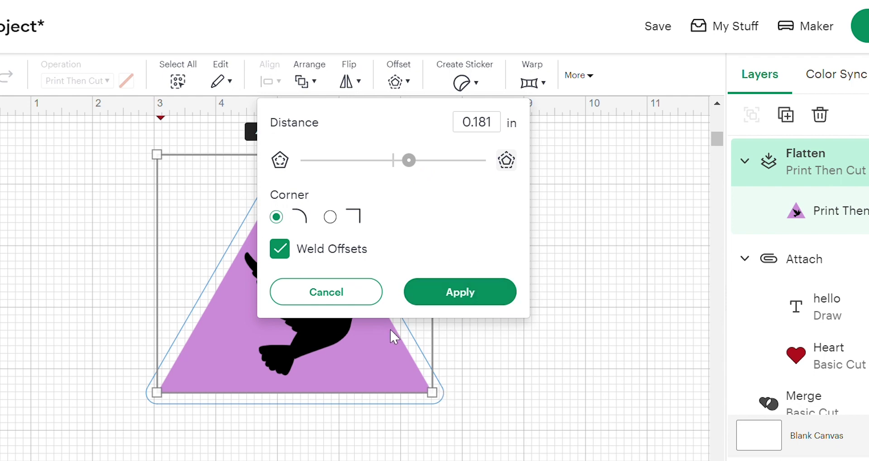
{"action": "left_click", "coordinate": [335, 294]}
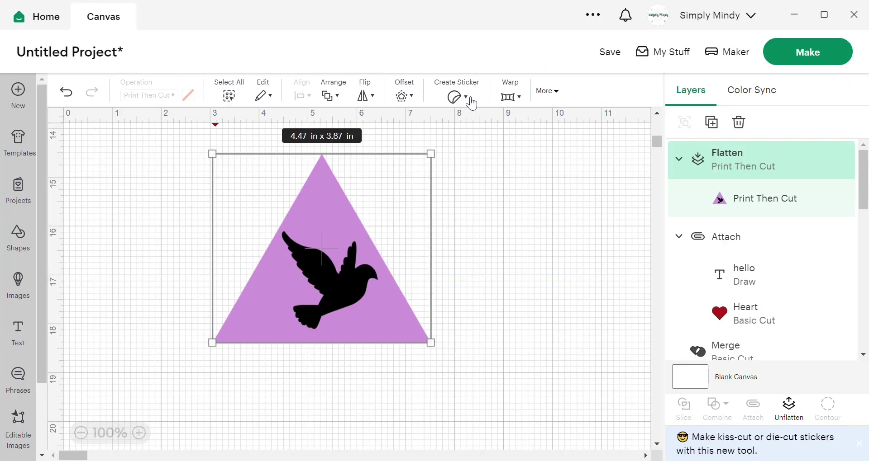
Make the dove triangle a die-cut sticker, trying Thin, Standard, Wide and custom borders
{"action": "left_click", "coordinate": [469, 98]}
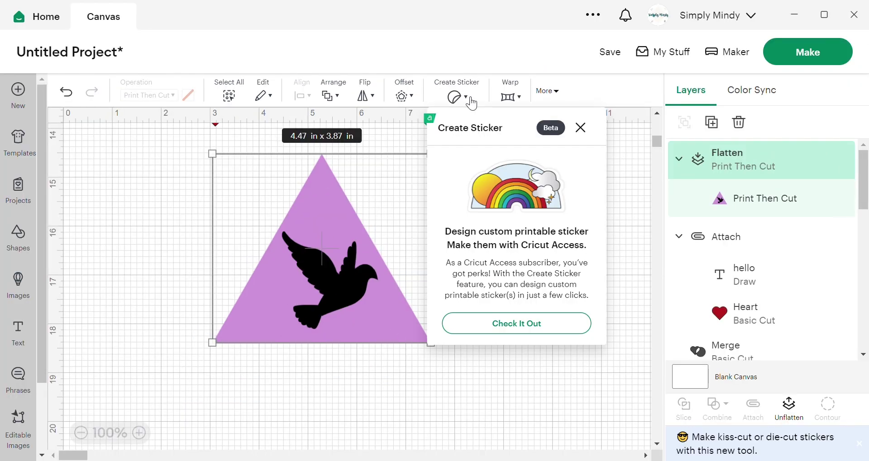
{"action": "left_click", "coordinate": [517, 325]}
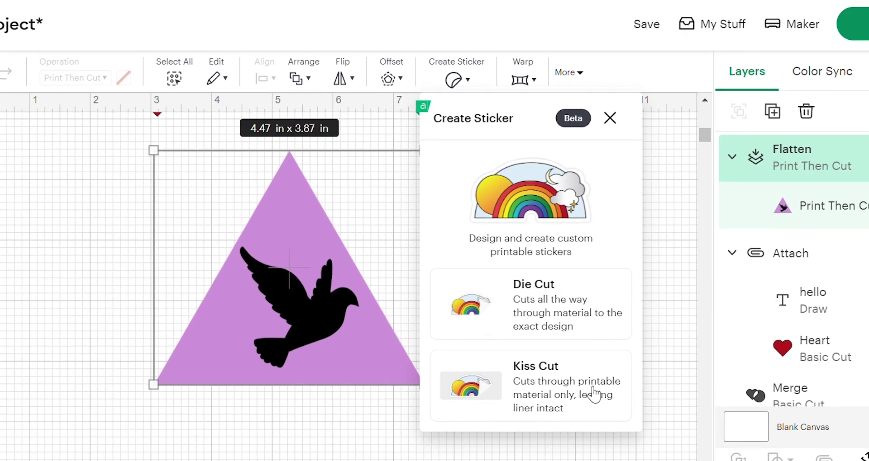
{"action": "left_click", "coordinate": [524, 306]}
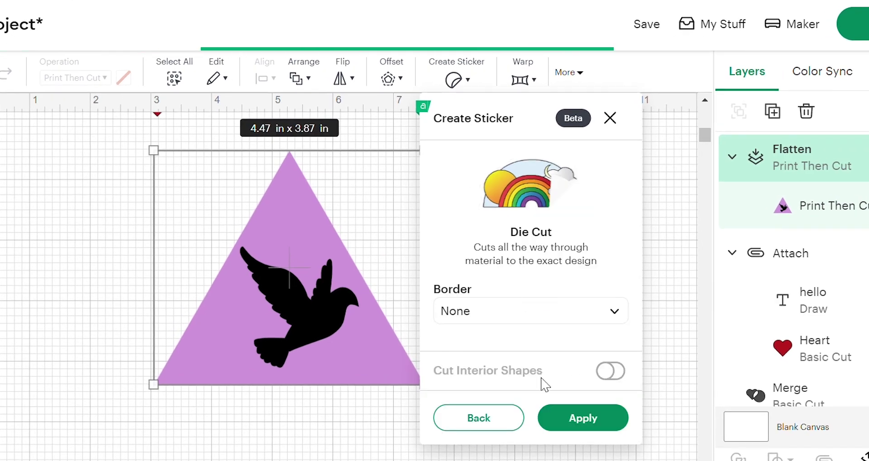
{"action": "left_click", "coordinate": [466, 311]}
{"action": "left_click", "coordinate": [517, 382]}
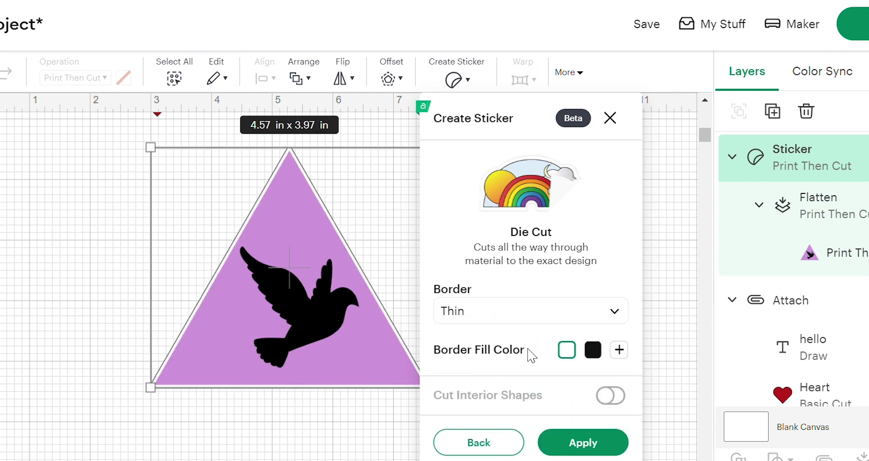
{"action": "left_click", "coordinate": [543, 312]}
{"action": "left_click", "coordinate": [490, 410]}
{"action": "left_click", "coordinate": [520, 312]}
{"action": "left_click", "coordinate": [512, 438]}
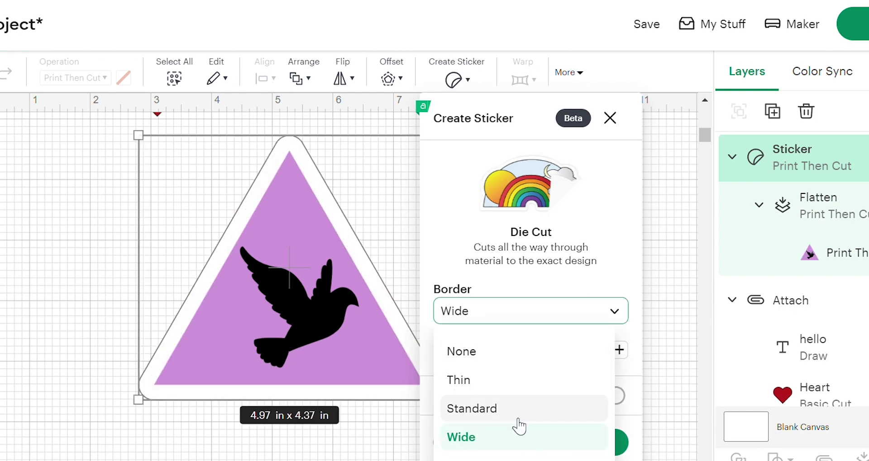
{"action": "left_click_drag", "start_coordinate": [471, 349], "coordinate": [442, 349]}
Set the sticker border to Thin in black, try a dark red custom colour, then select the Wild Rabbit Farm group
{"action": "left_click", "coordinate": [542, 311]}
{"action": "left_click", "coordinate": [483, 380]}
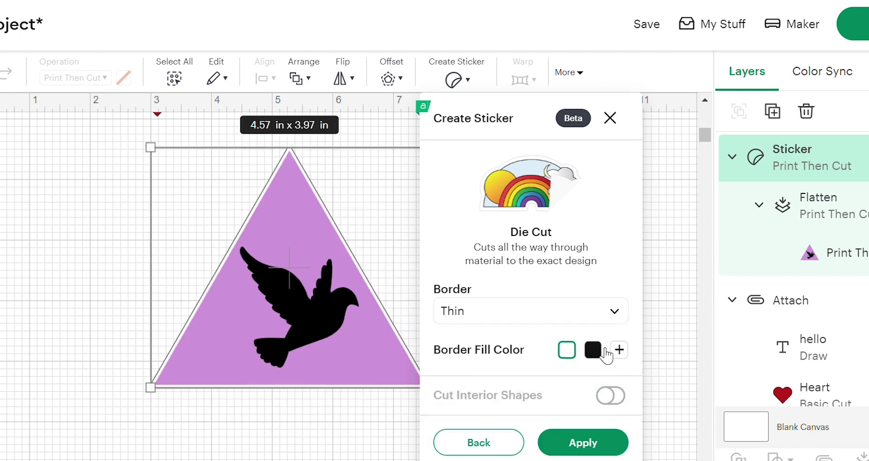
{"action": "left_click", "coordinate": [593, 350]}
{"action": "left_click", "coordinate": [619, 350]}
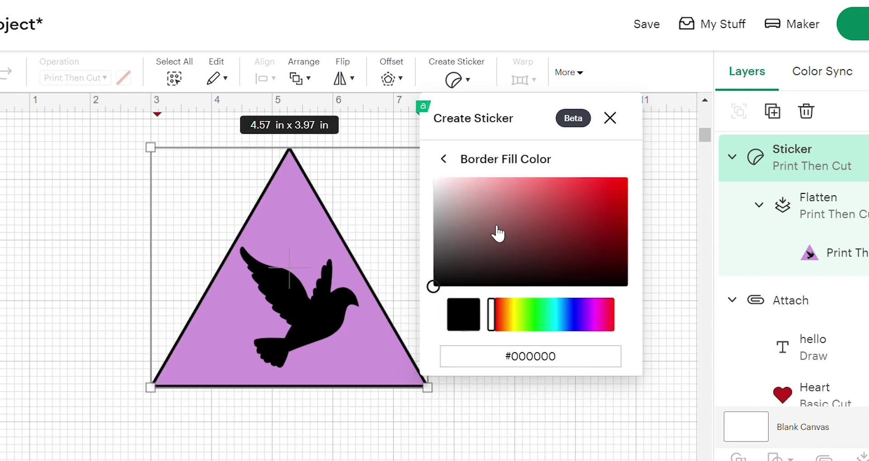
{"action": "left_click_drag", "start_coordinate": [491, 235], "coordinate": [581, 249]}
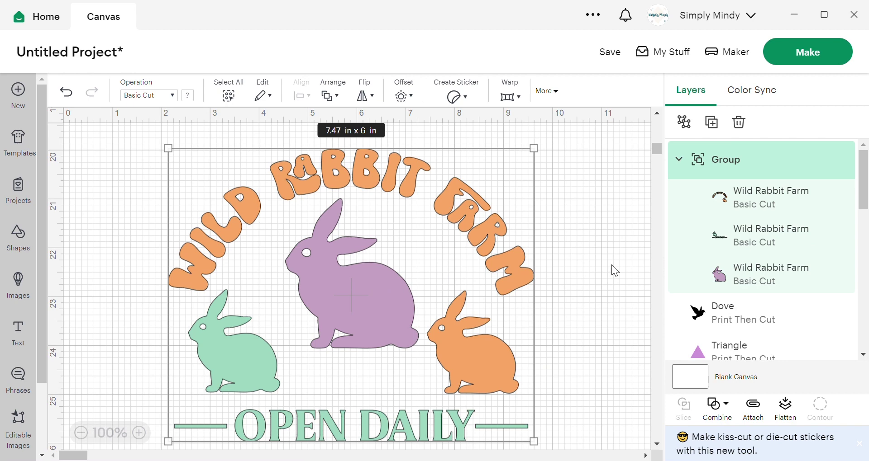
{"action": "left_click", "coordinate": [584, 263]}
{"action": "left_click", "coordinate": [697, 164]}
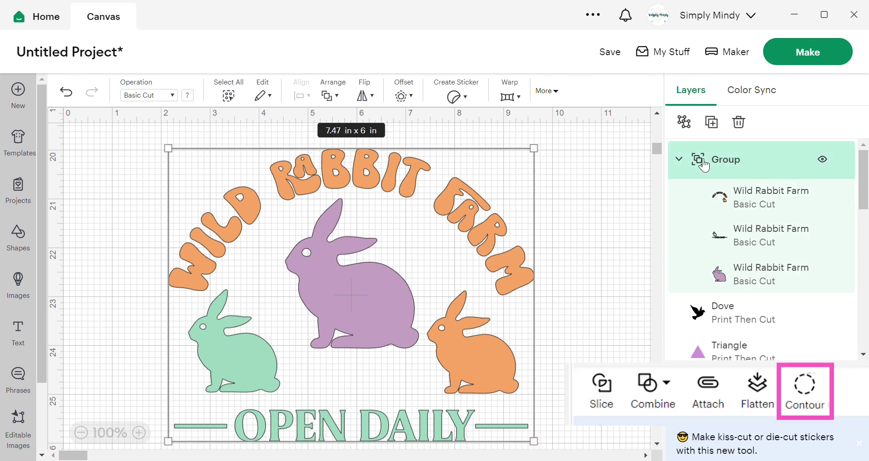
Ungroup the Wild Rabbit Farm design and select the orange lettering-and-bunny layer
{"action": "left_click", "coordinate": [684, 122]}
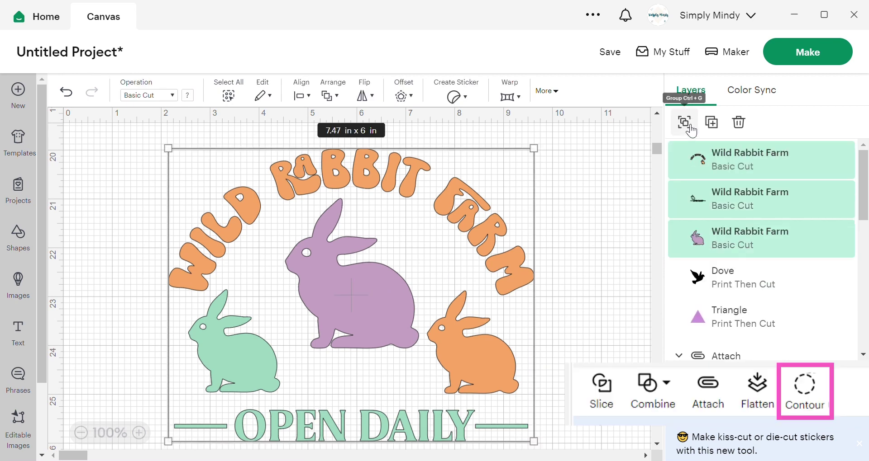
{"action": "left_click", "coordinate": [617, 215]}
{"action": "left_click", "coordinate": [482, 382]}
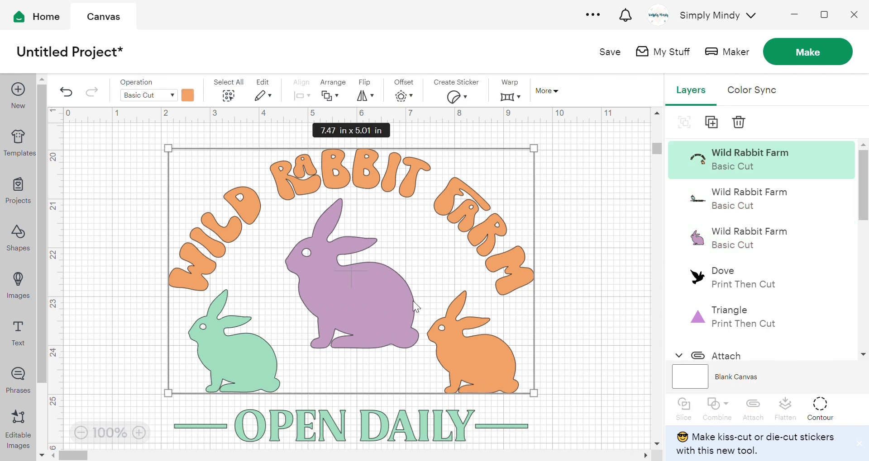
Hide the contours of every WILD RABBIT FARM letter and dot on the orange layer
{"action": "left_click", "coordinate": [820, 412]}
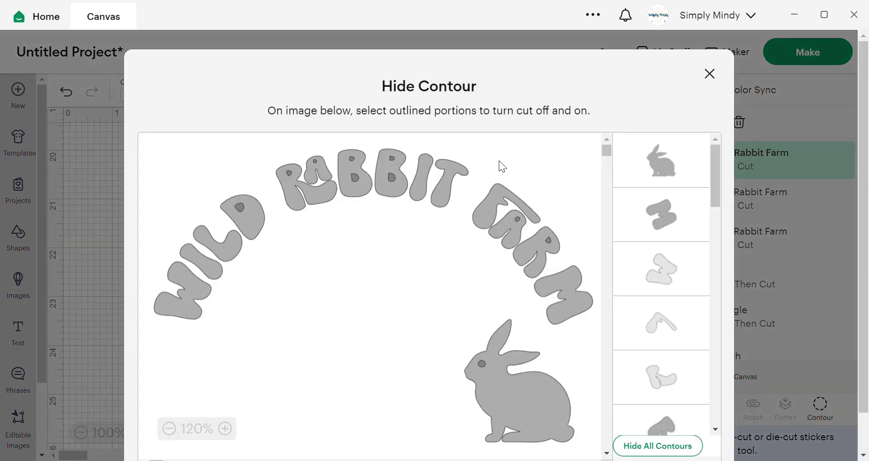
{"action": "scroll", "coordinate": [498, 161], "scroll_direction": "down", "scroll_amount": 2}
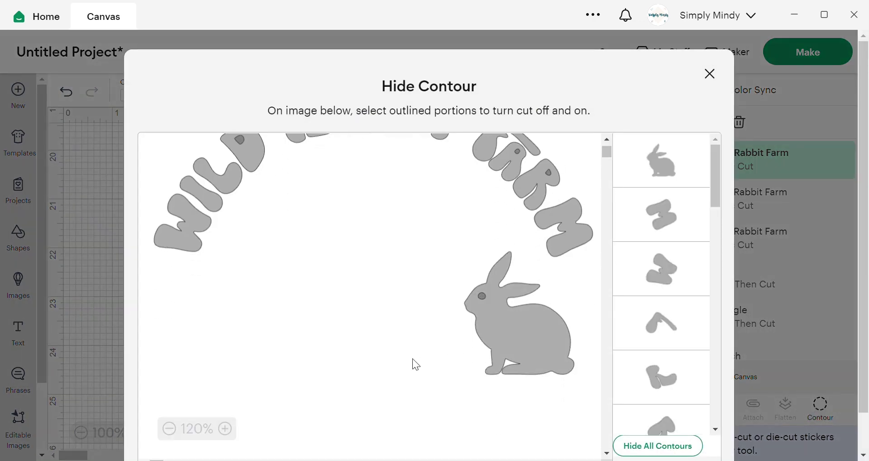
{"action": "scroll", "coordinate": [441, 330], "scroll_direction": "up", "scroll_amount": 2}
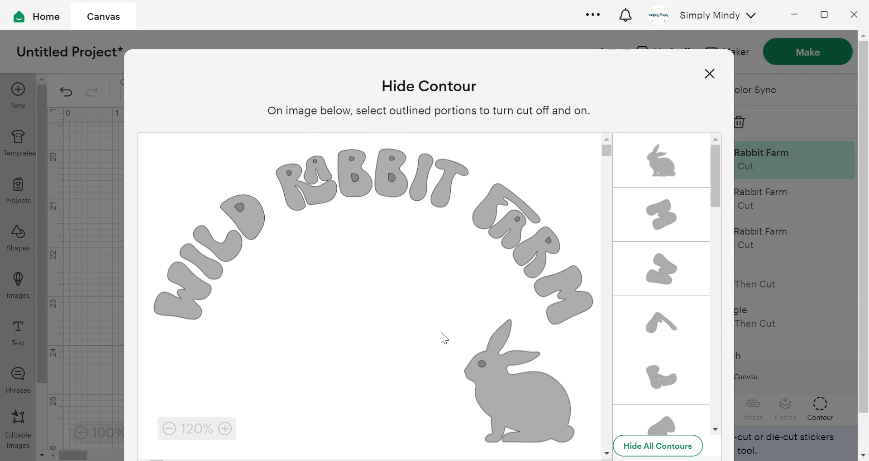
{"action": "left_click", "coordinate": [192, 303]}
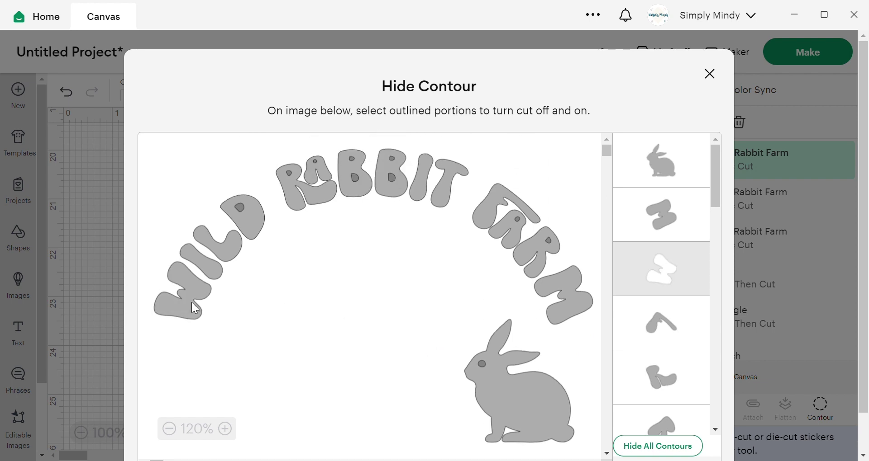
{"action": "left_click", "coordinate": [244, 199]}
{"action": "left_click", "coordinate": [299, 187]}
{"action": "left_click", "coordinate": [318, 167]}
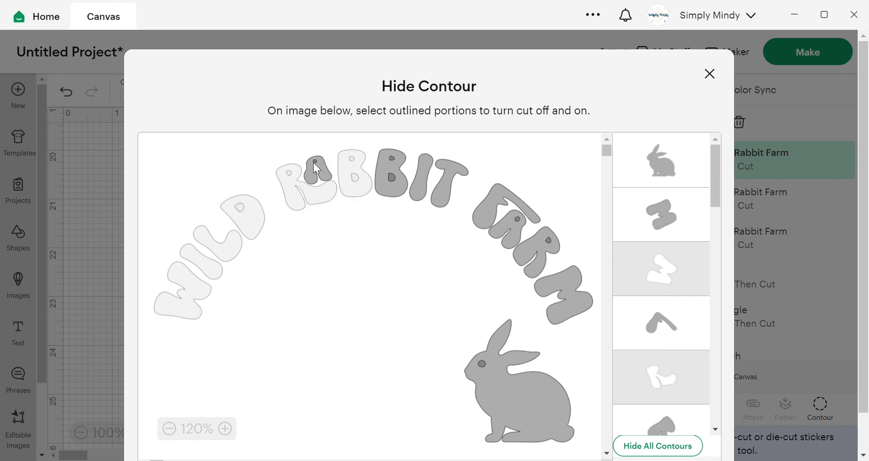
{"action": "left_click", "coordinate": [392, 162]}
{"action": "scroll", "coordinate": [667, 192], "scroll_direction": "down", "scroll_amount": 3}
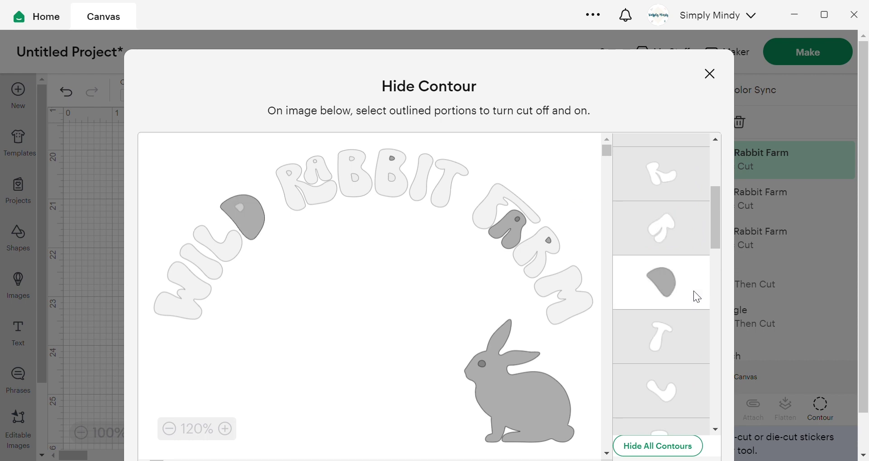
{"action": "scroll", "coordinate": [692, 313], "scroll_direction": "down", "scroll_amount": 5}
{"action": "left_click", "coordinate": [691, 350]}
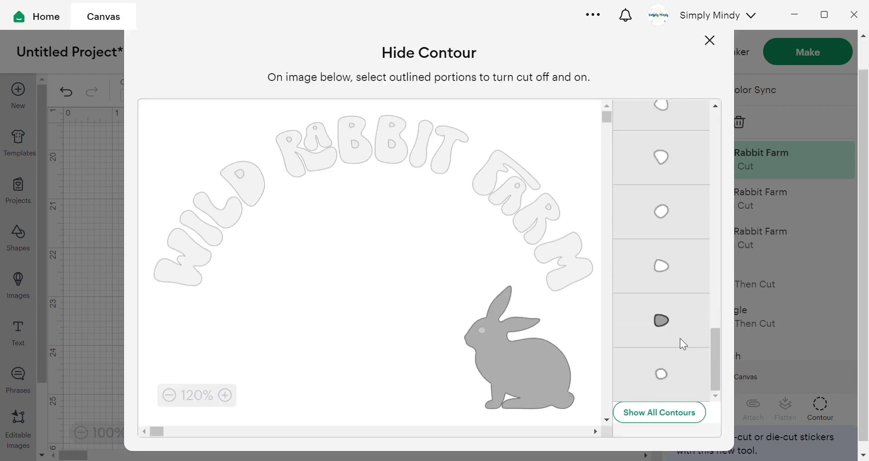
Close Hide Contour, then reopen it to confirm only the bunny remains, and close it
{"action": "scroll", "coordinate": [671, 244], "scroll_direction": "up", "scroll_amount": 10}
{"action": "scroll", "coordinate": [664, 226], "scroll_direction": "down", "scroll_amount": 10}
{"action": "left_click_drag", "start_coordinate": [608, 317], "coordinate": [710, 37]}
{"action": "left_click", "coordinate": [709, 32]}
{"action": "left_click", "coordinate": [820, 407]}
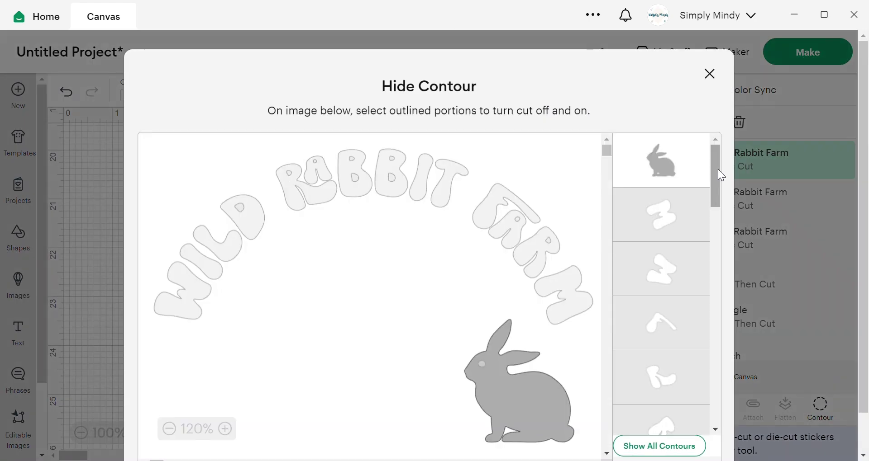
{"action": "left_click_drag", "start_coordinate": [718, 170], "coordinate": [721, 317]}
{"action": "scroll", "coordinate": [689, 339], "scroll_direction": "down", "scroll_amount": 3}
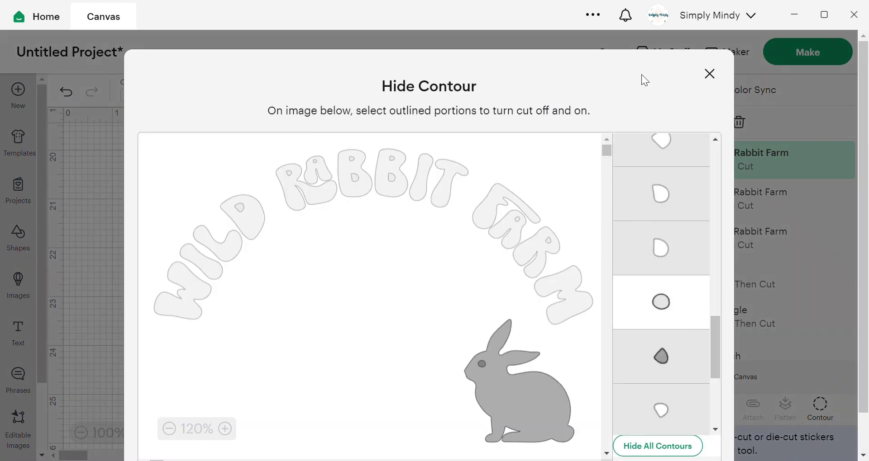
{"action": "left_click", "coordinate": [709, 74]}
Group the three layers into one 7.23 x 4.97 in group and nudge it slightly down-left
{"action": "scroll", "coordinate": [588, 344], "scroll_direction": "down", "scroll_amount": 2}
{"action": "left_click", "coordinate": [549, 407]}
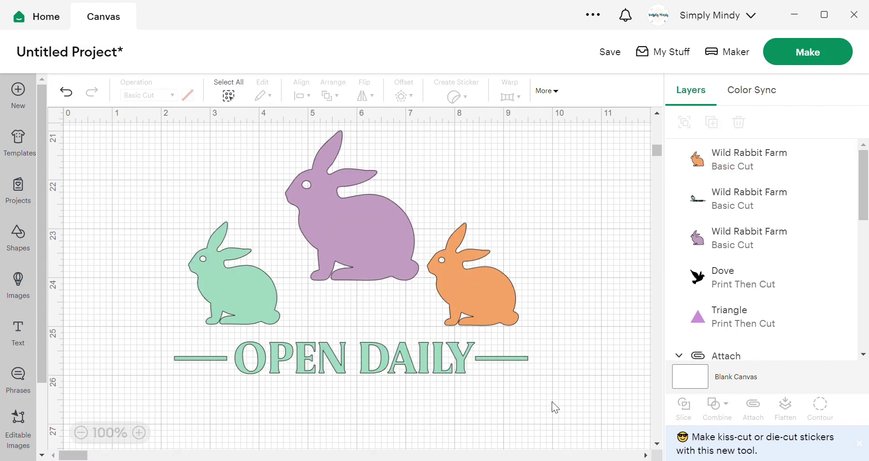
{"action": "left_click_drag", "start_coordinate": [546, 402], "coordinate": [183, 231]}
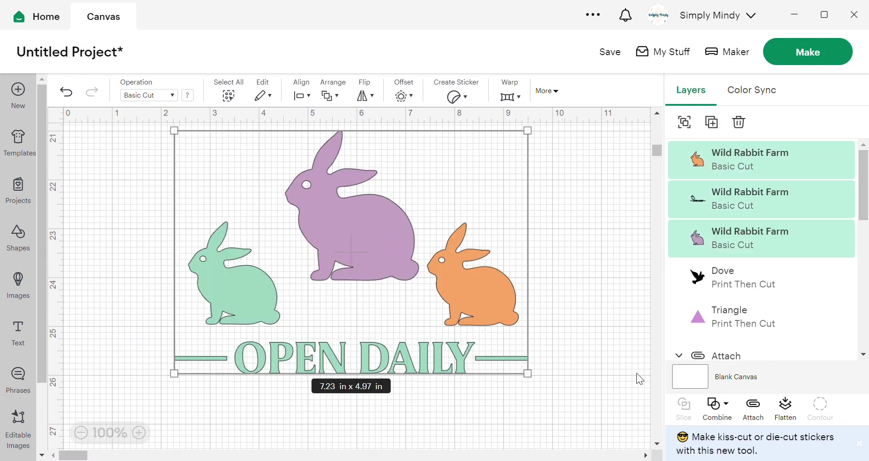
{"action": "left_click", "coordinate": [691, 130]}
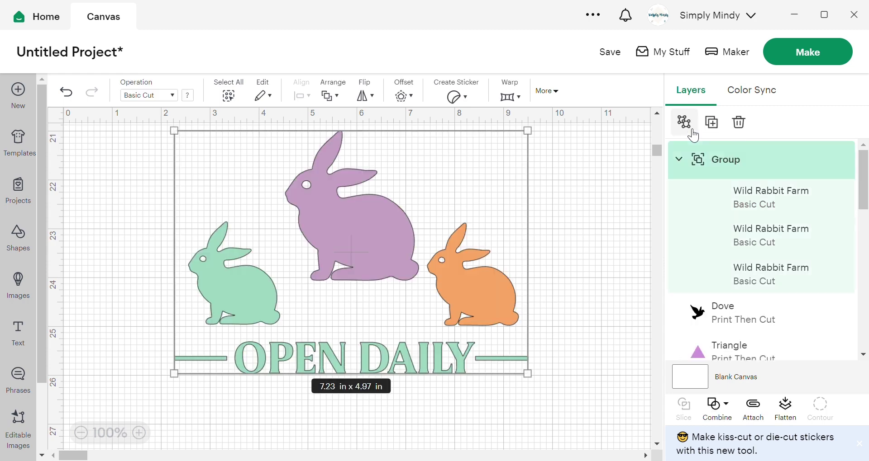
{"action": "left_click_drag", "start_coordinate": [365, 359], "coordinate": [364, 381]}
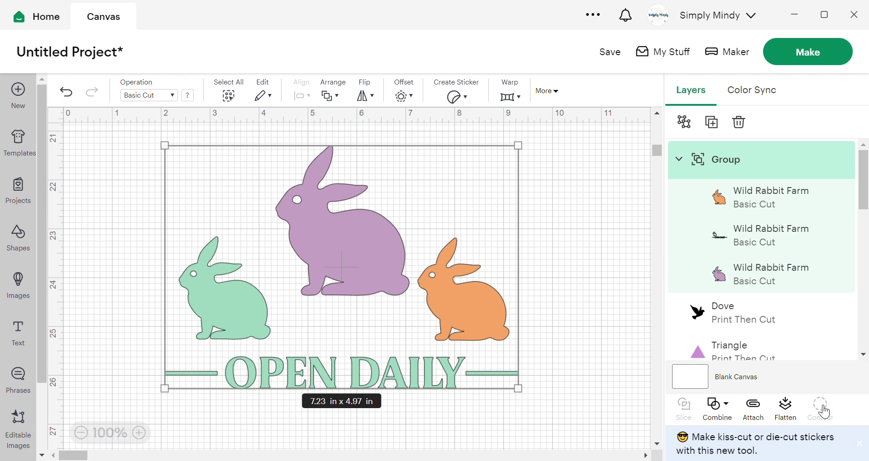
{"action": "left_click", "coordinate": [589, 255]}
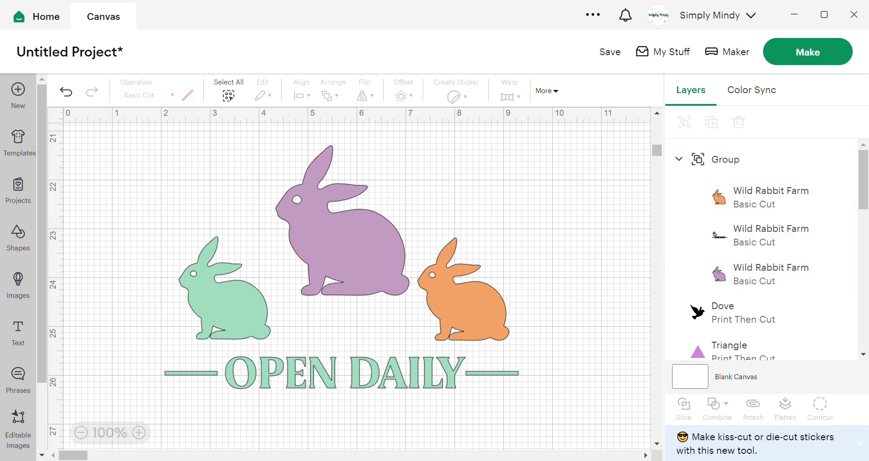
{"action": "scroll", "coordinate": [584, 235], "scroll_direction": "down", "scroll_amount": 5}
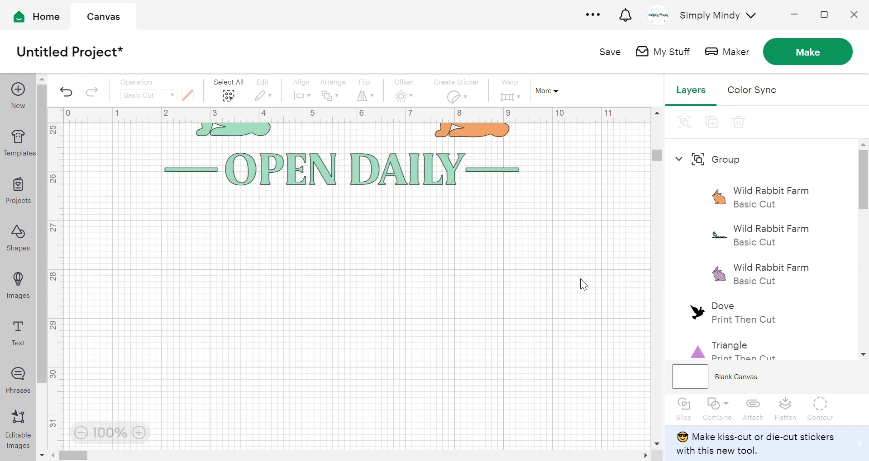
{"action": "scroll", "coordinate": [581, 281], "scroll_direction": "up", "scroll_amount": 5}
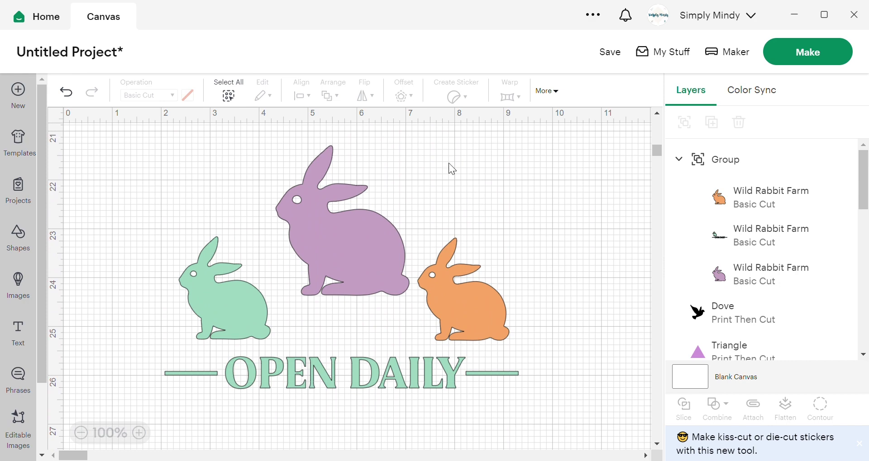